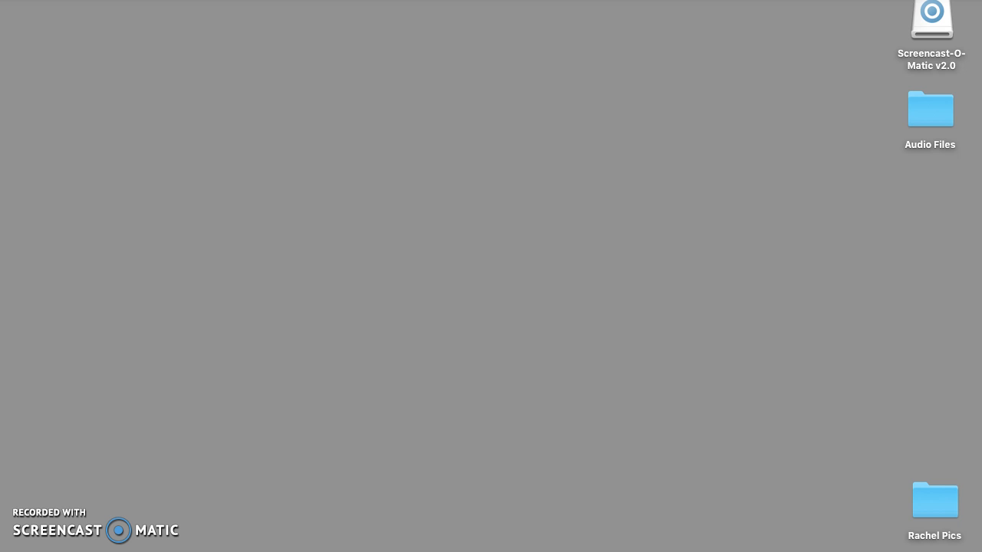
Launch Adobe Audition and create a new stereo audio file at 44100 Hz with 32-bit float depth
mouse_move(92, 549)
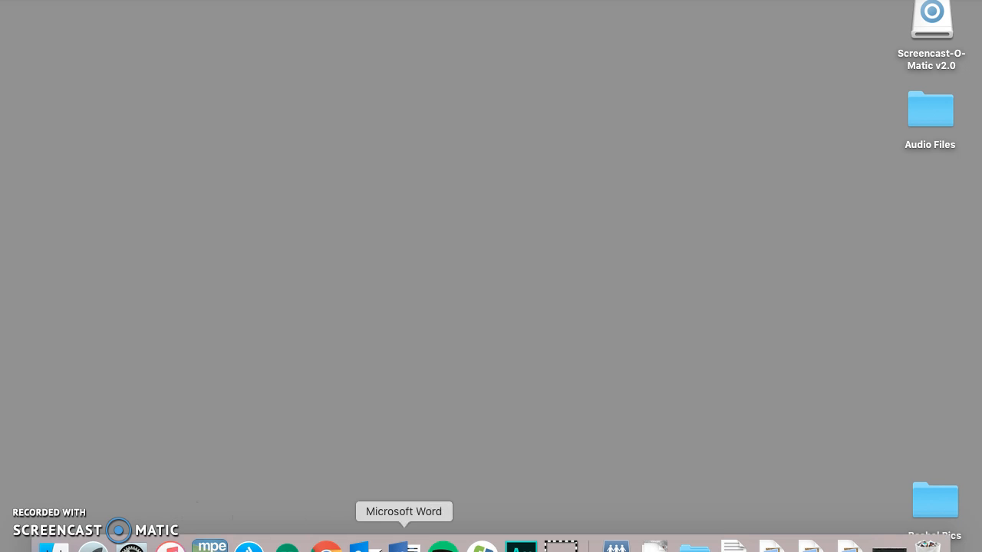
left_click(521, 547)
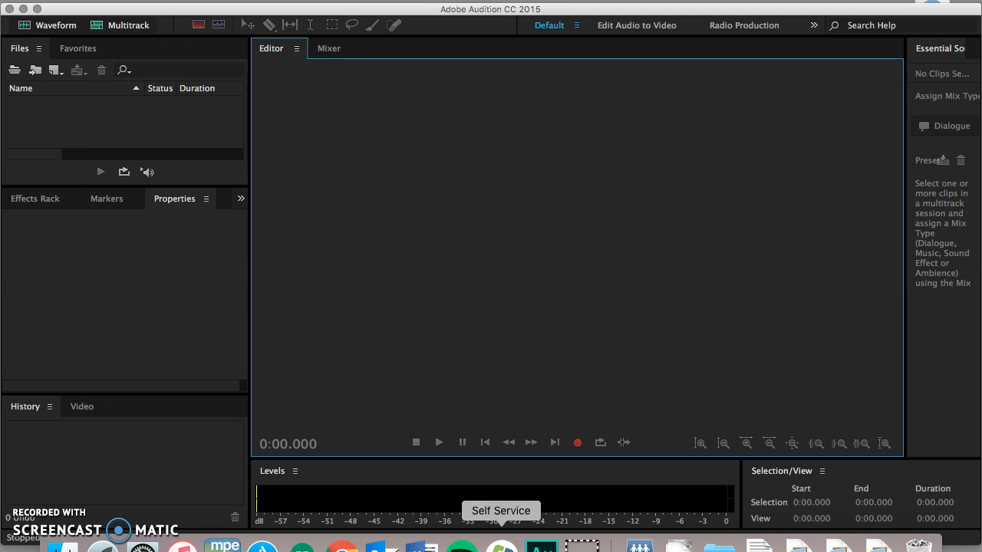
left_click(66, 28)
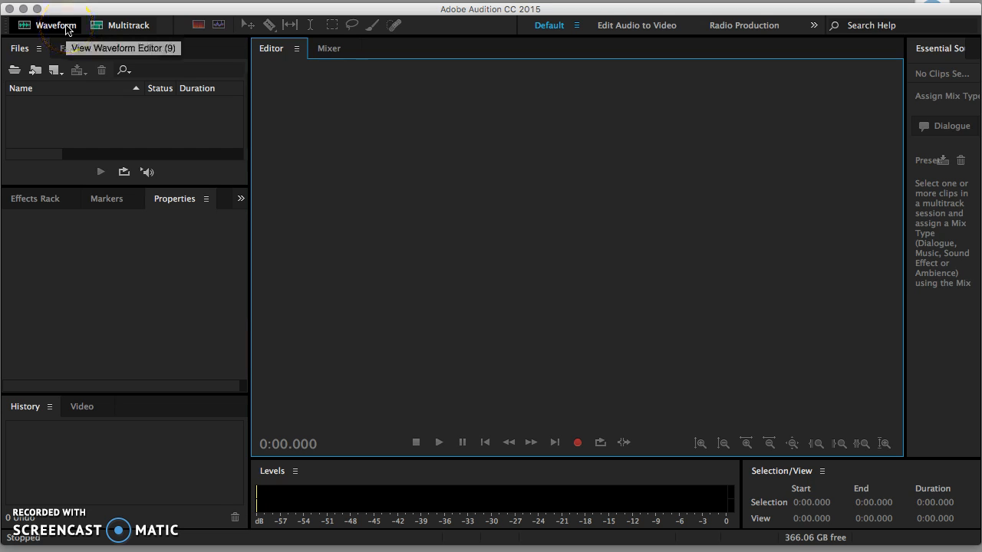
left_click(66, 28)
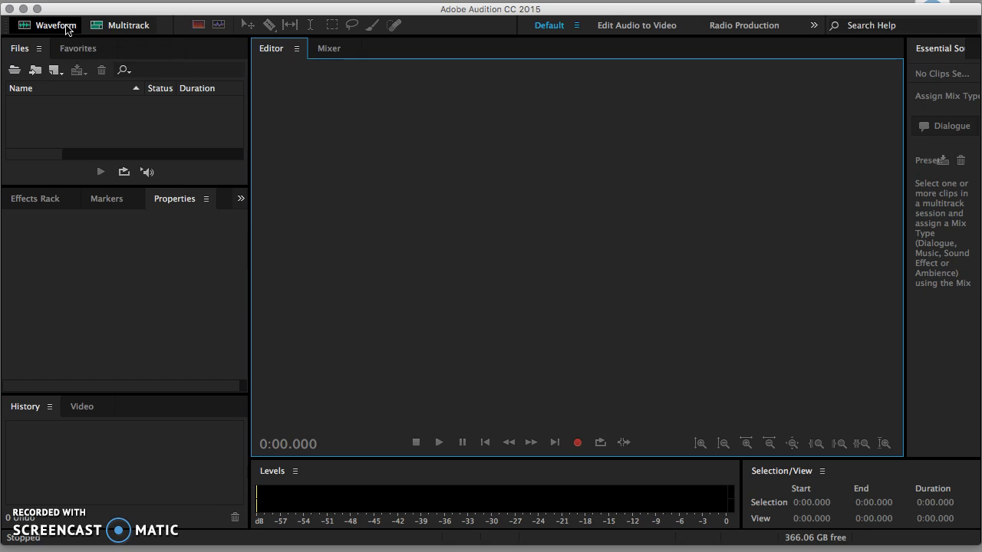
left_click(66, 27)
left_click(529, 254)
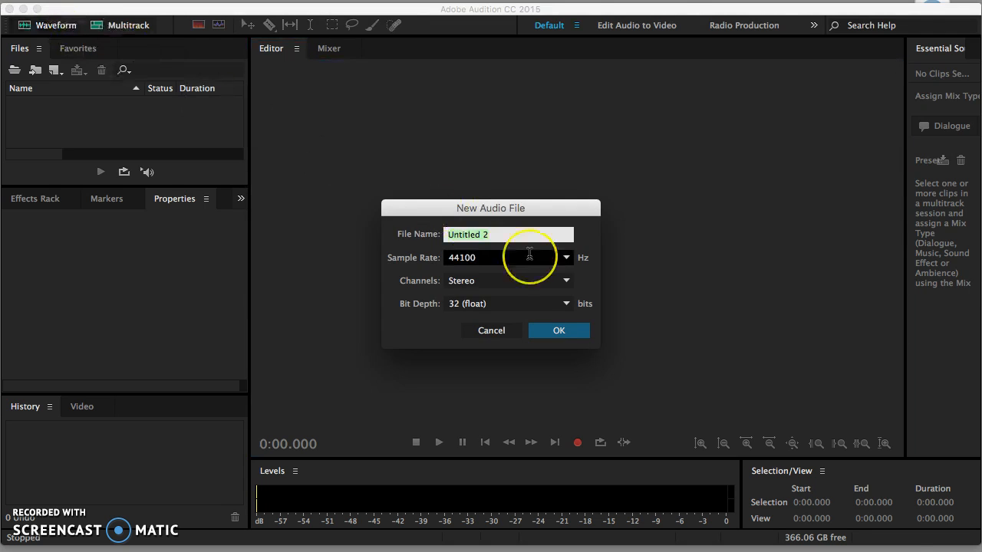
left_click(557, 329)
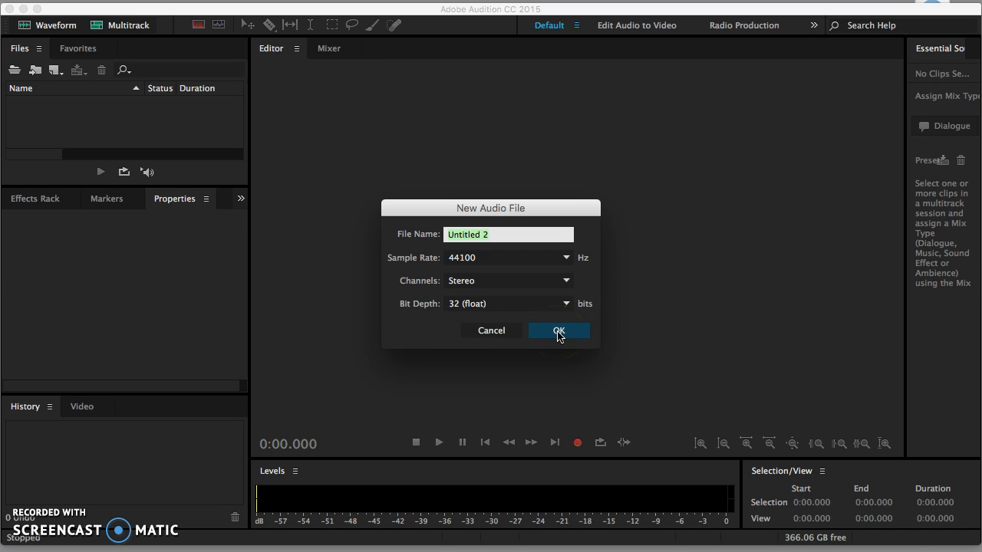
left_click(559, 334)
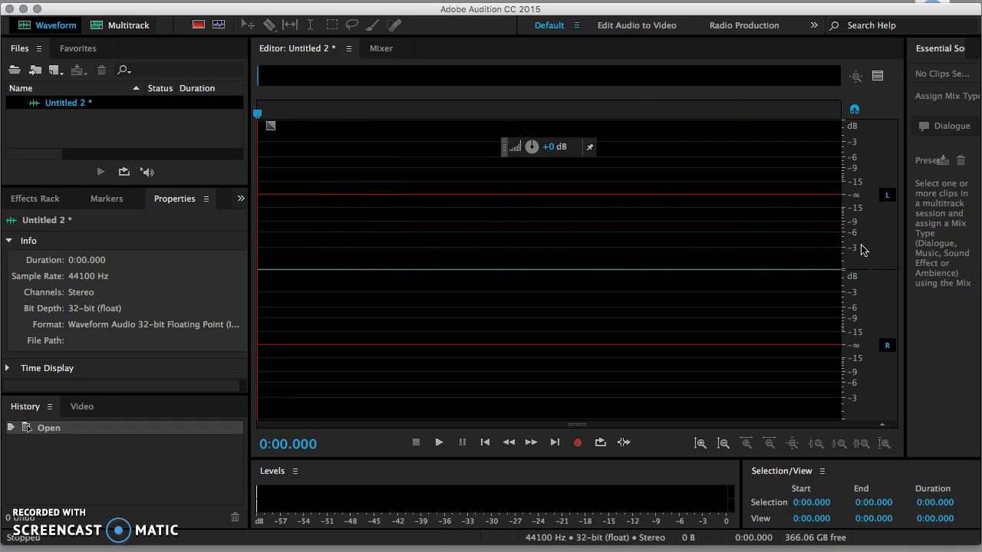
Create a stereo multitrack session named Untitled Session 1, overwriting the existing session of that name
left_click(129, 26)
left_click(620, 353)
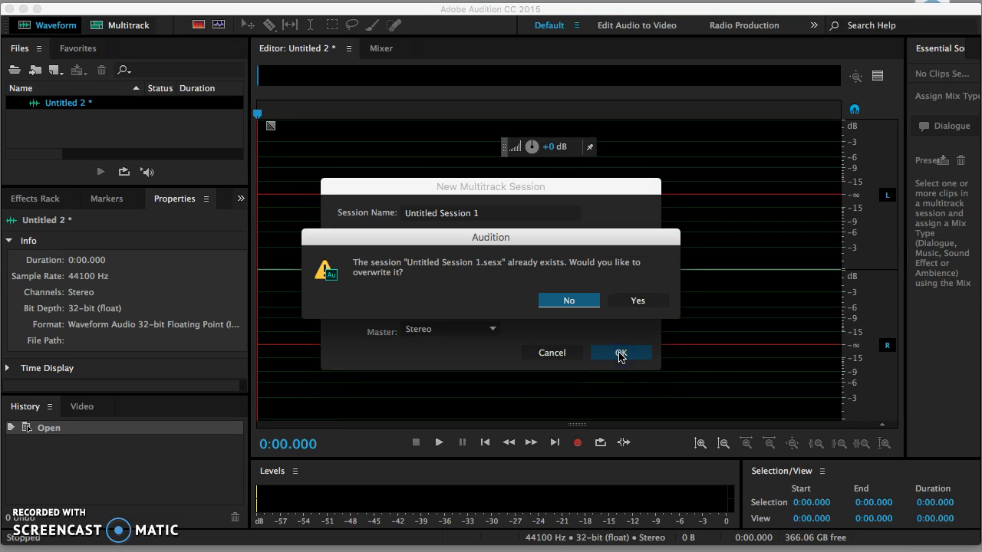
left_click(636, 301)
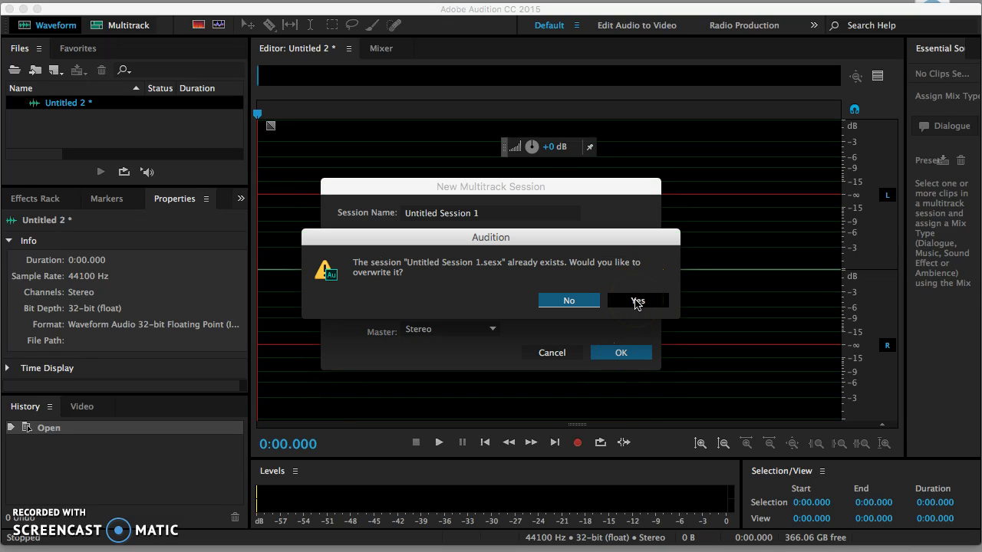
left_click(636, 302)
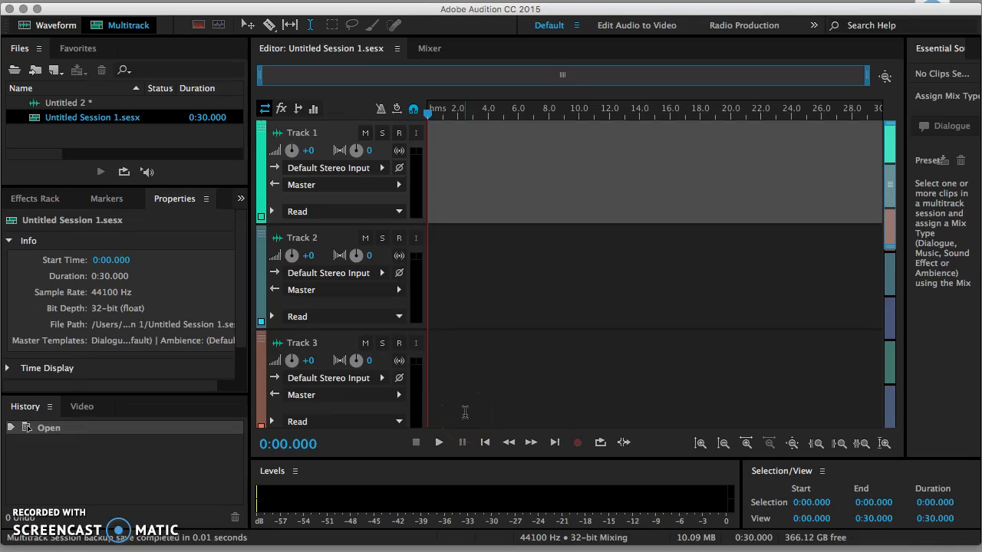
Return to the waveform view of Untitled 2 and record about 11 seconds of voice audio
left_click(58, 27)
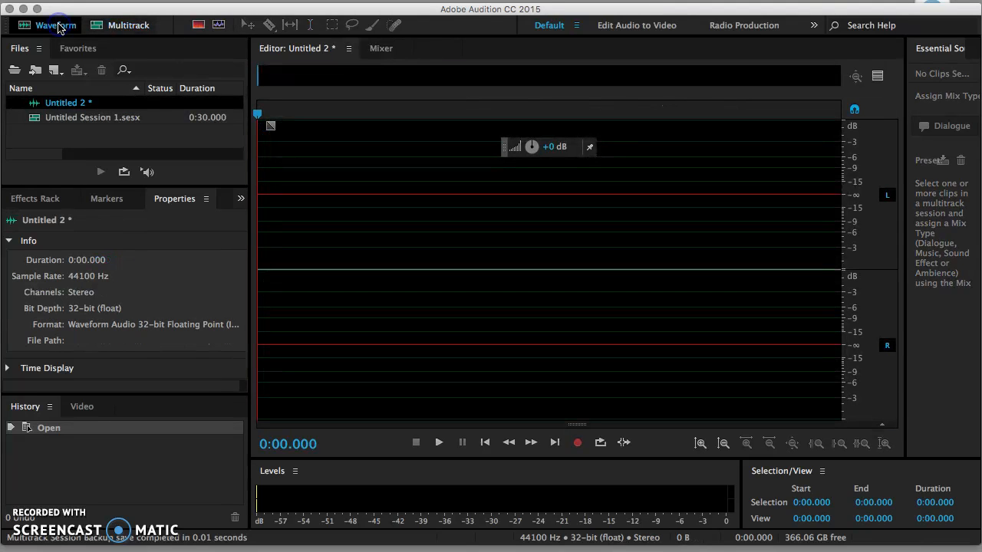
left_click(350, 222)
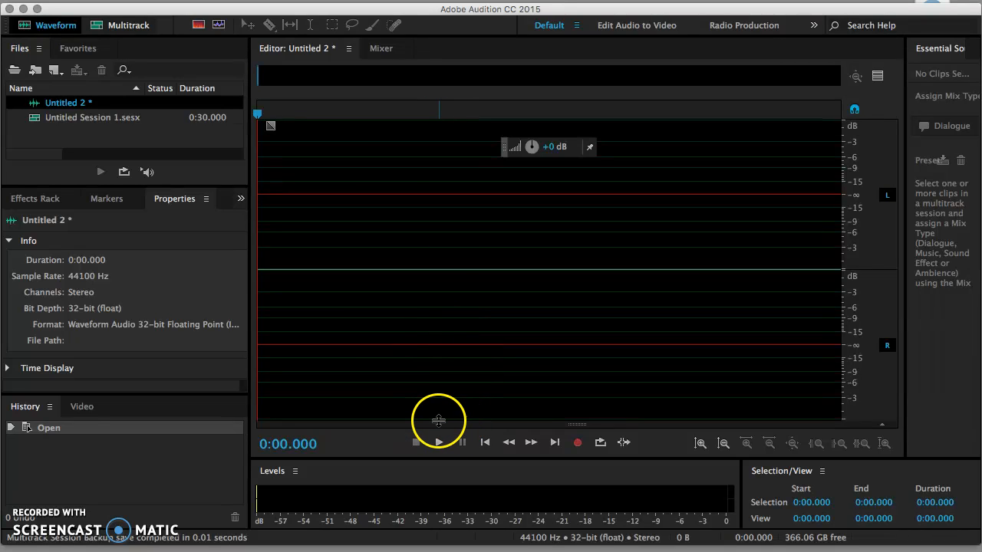
left_click(577, 444)
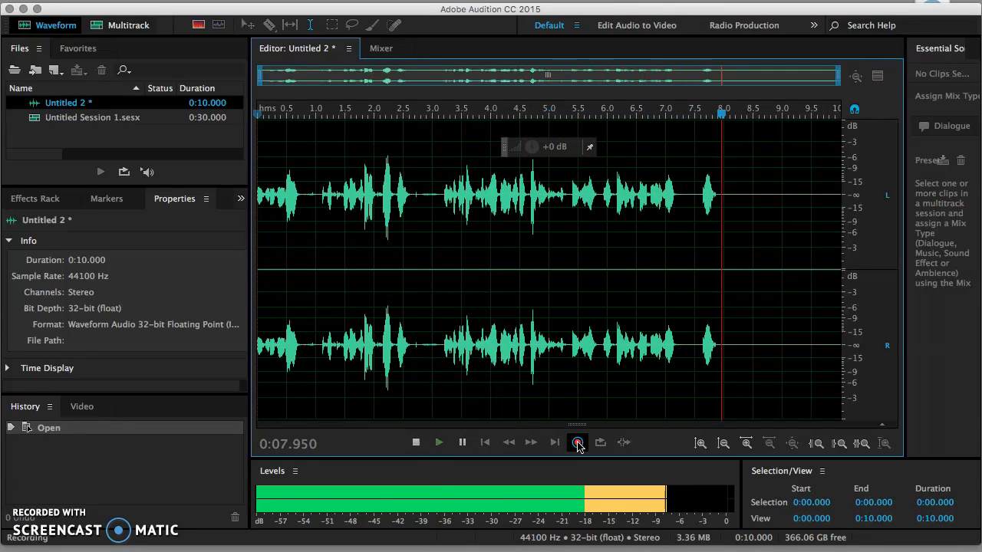
left_click(423, 445)
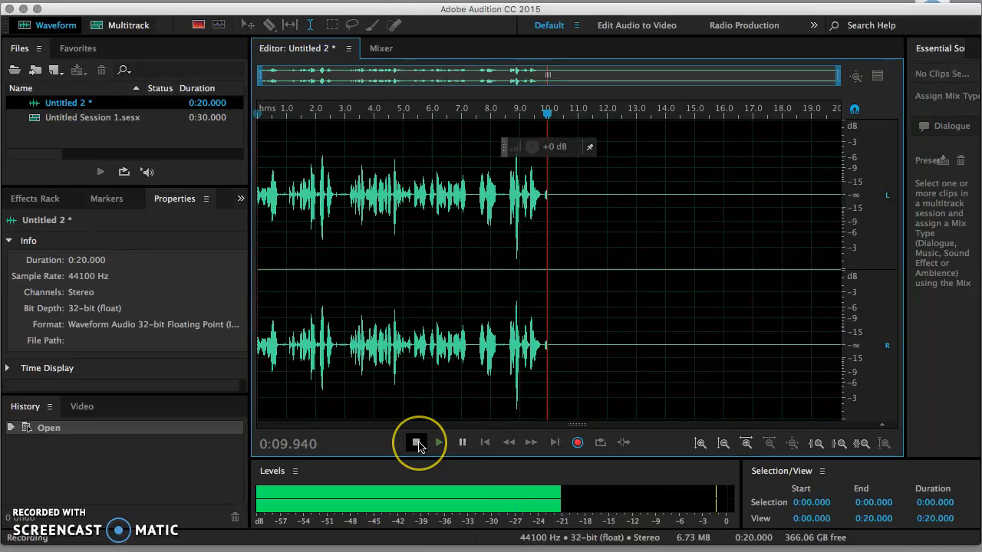
left_click(418, 445)
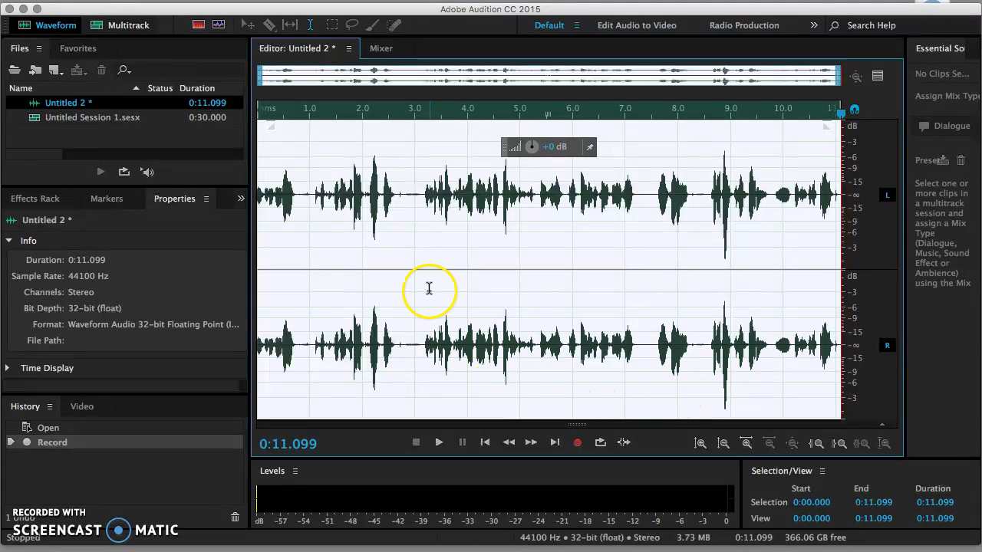
Play back the new voice recording from its beginning and stop it at about 7.4 seconds
left_click(300, 268)
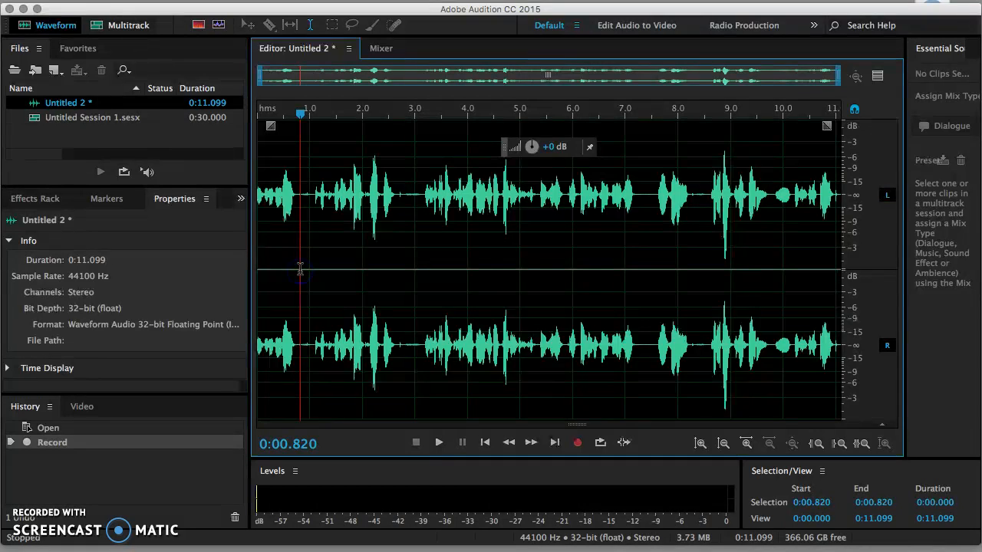
left_click(257, 265)
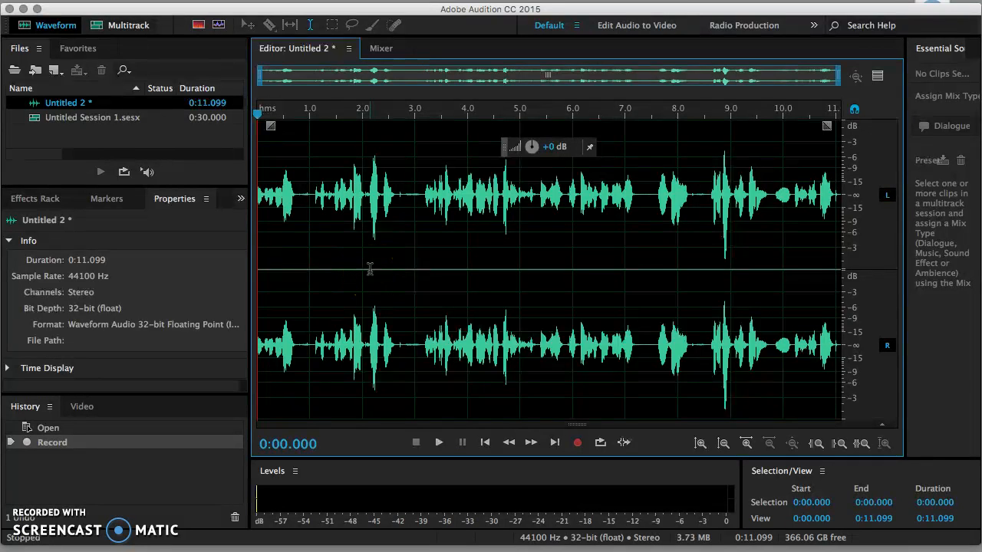
key("space")
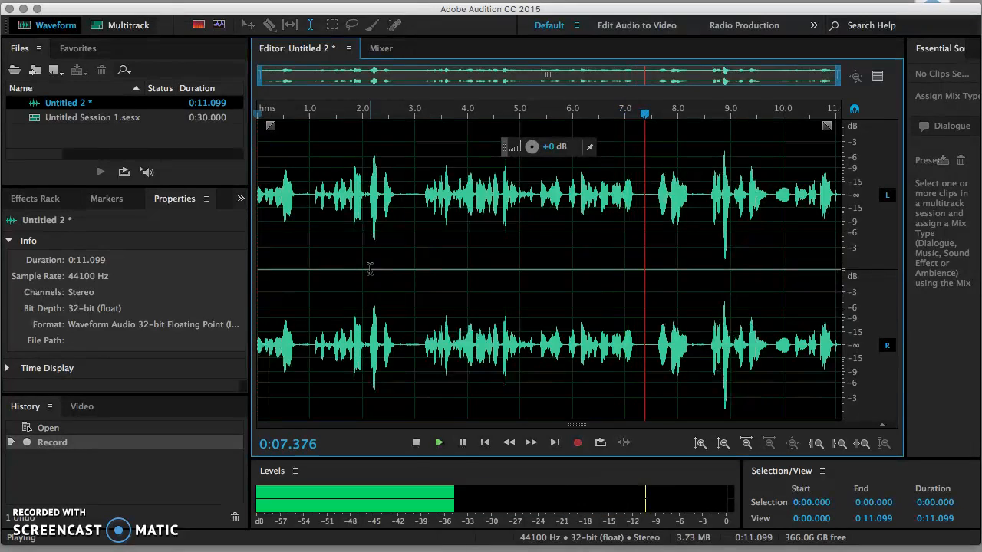
key("space")
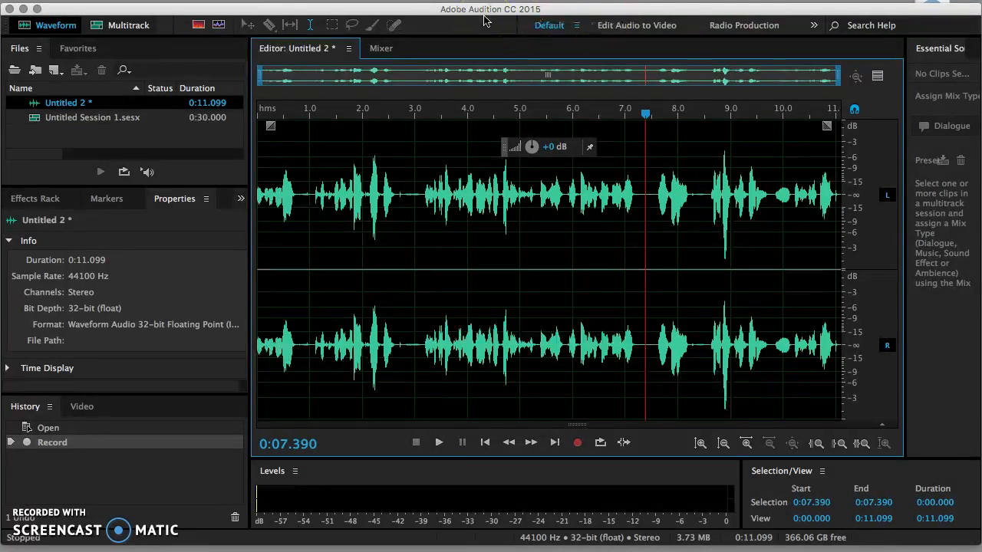
Open 3423.mp3 from the Audio Files folder on the Desktop
left_click(389, 21)
left_click(165, 0)
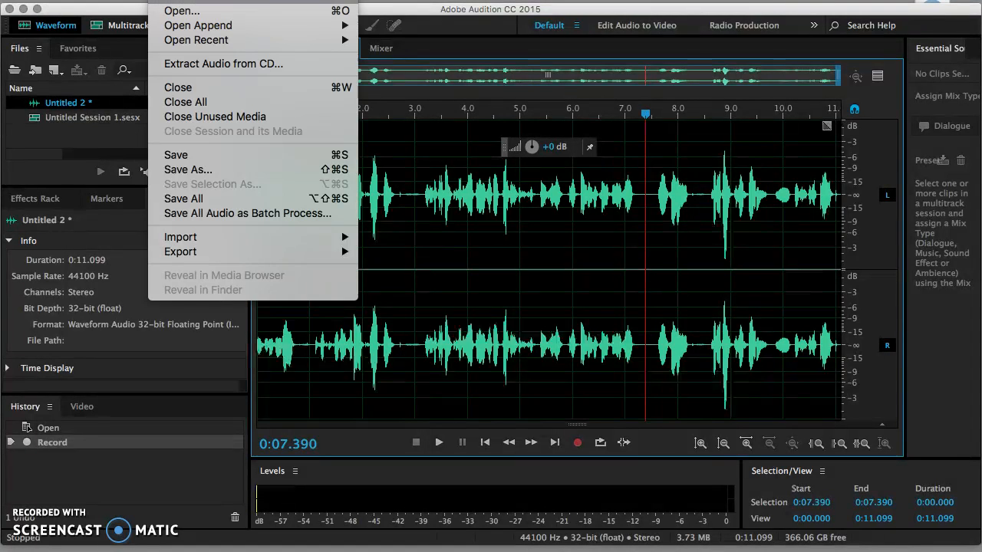
left_click(169, 12)
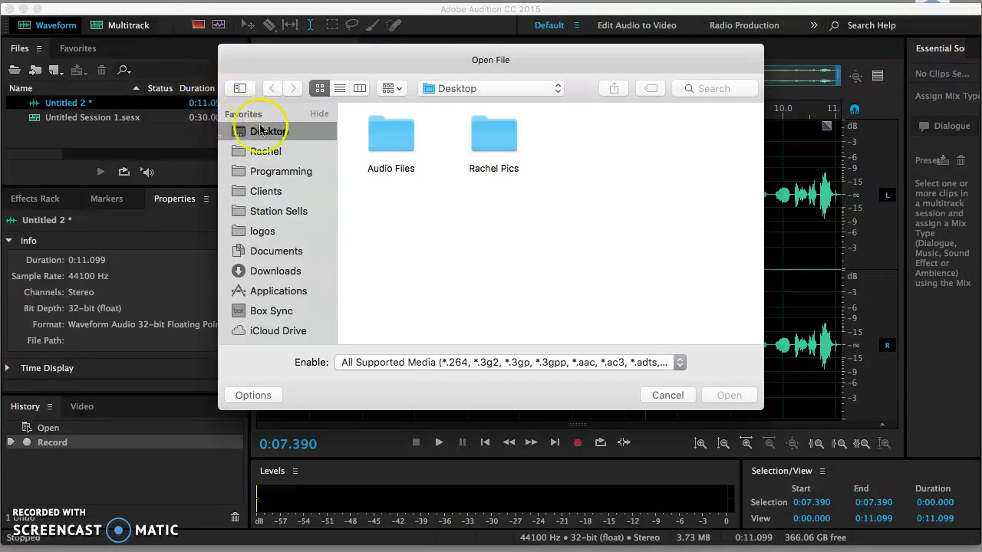
left_click(398, 152)
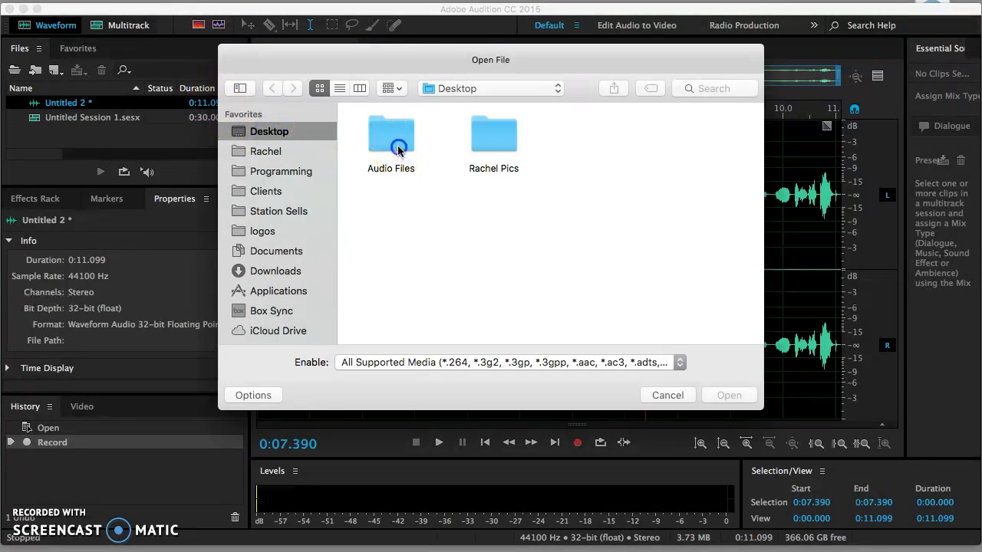
double_click(397, 150)
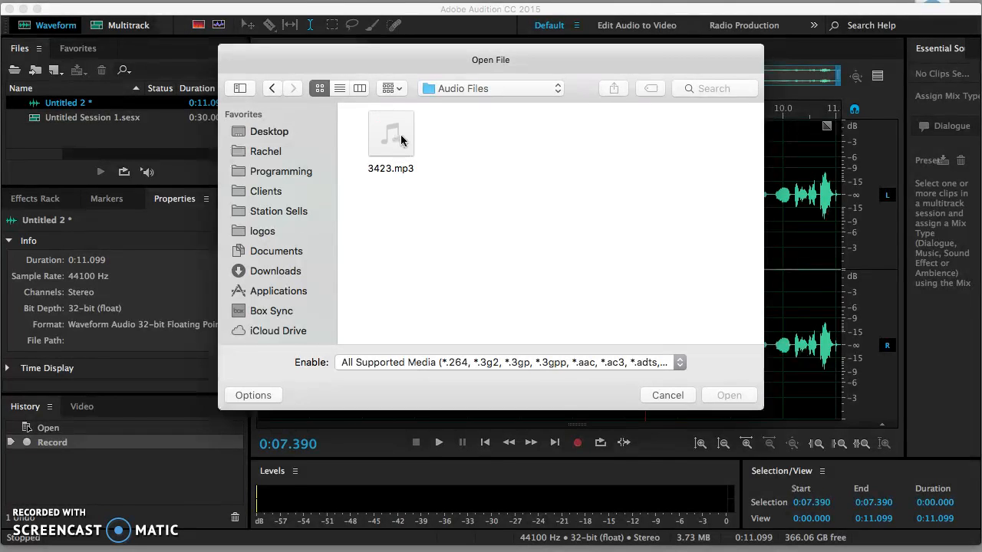
double_click(401, 139)
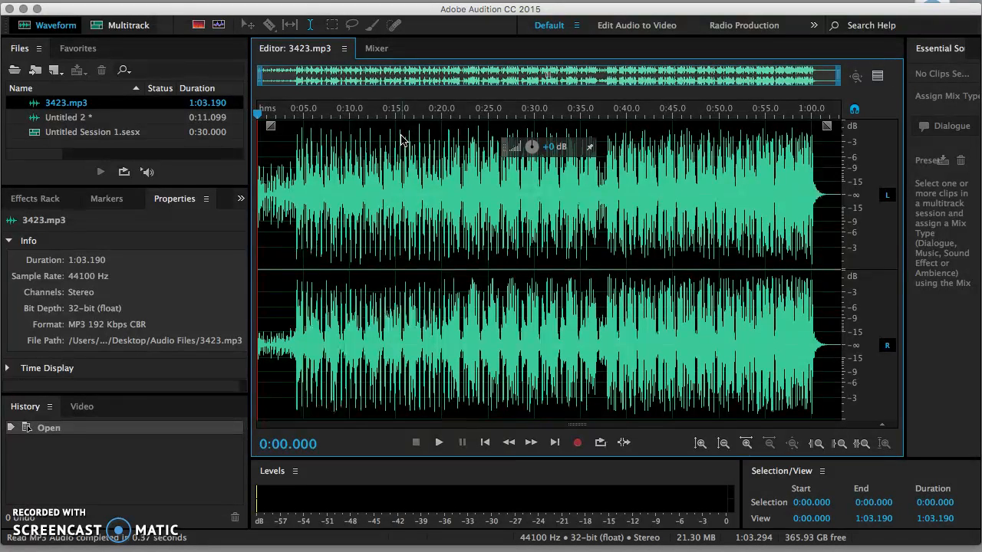
Listen to 3423.mp3 from the start, replay it from about 1.4 seconds while checking the levels, and stop playback
key("space")
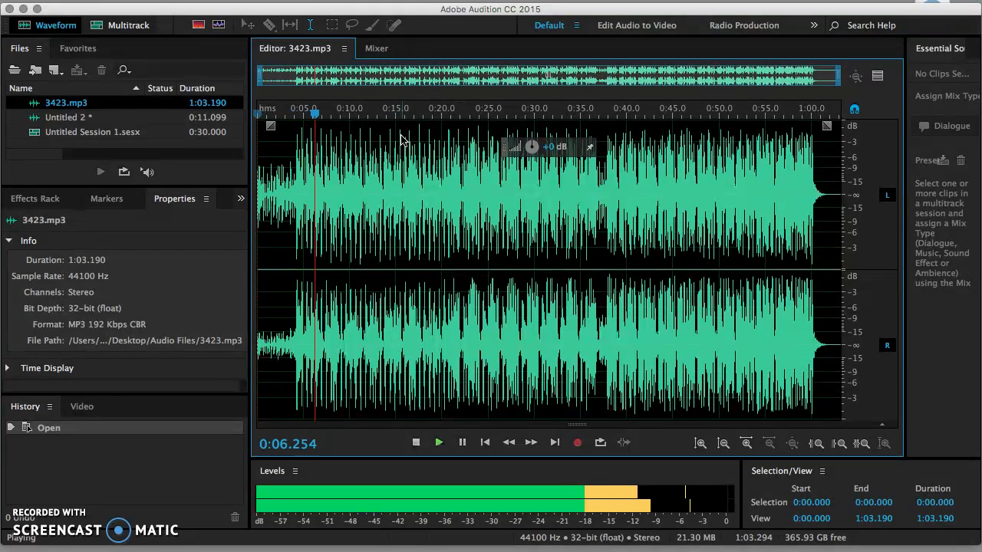
key("space")
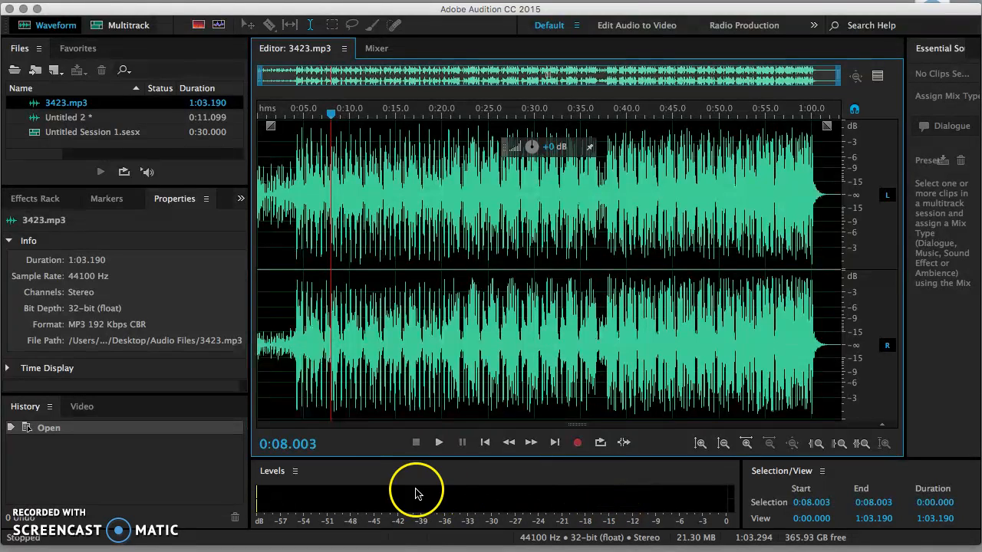
left_click(269, 355)
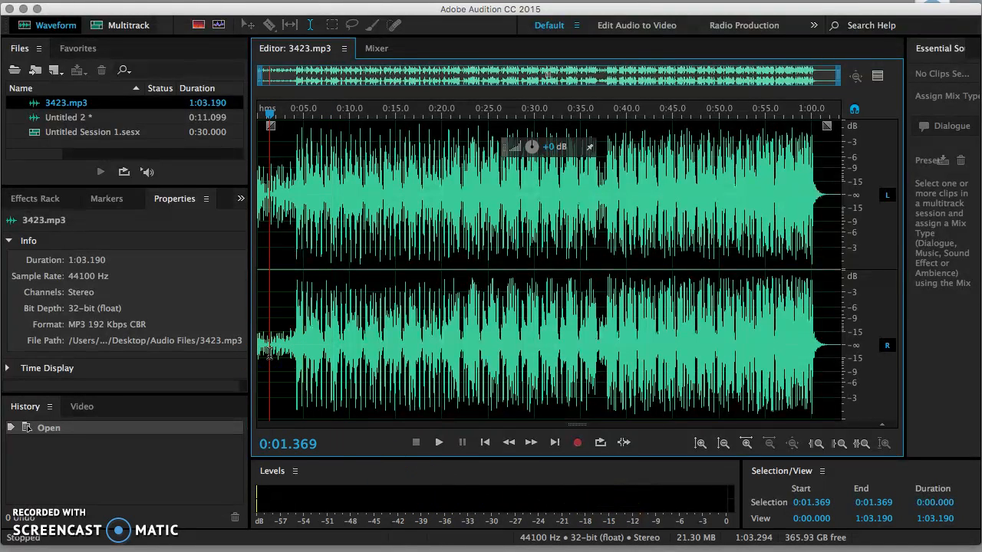
key("space")
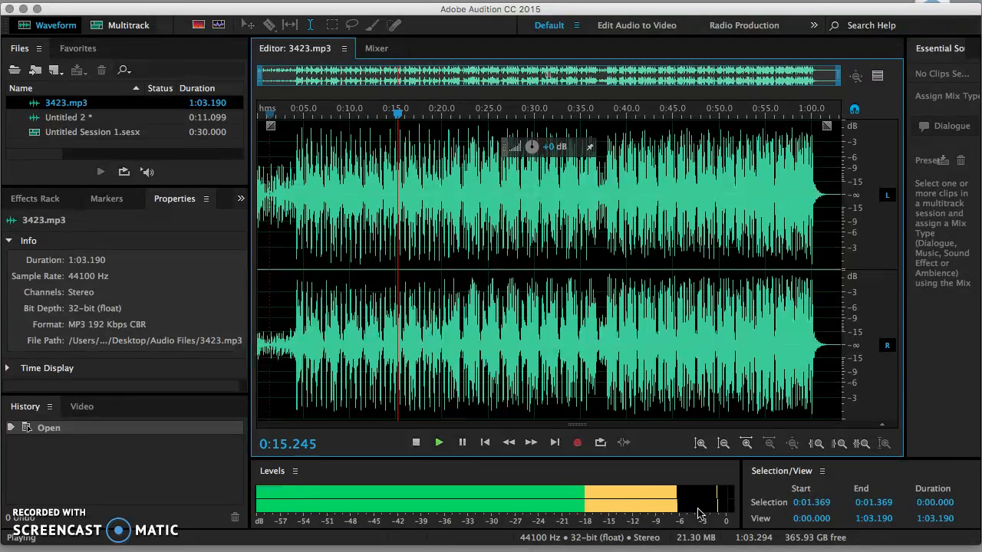
left_click(416, 444)
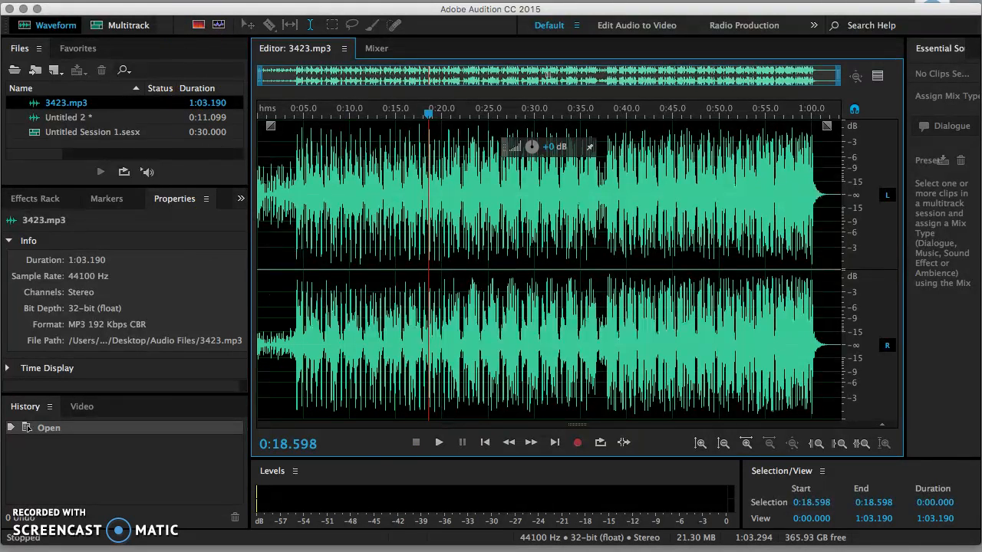
Create a new audio file named Untitled 3 at 44100 Hz, stereo, 32-bit float
left_click(159, 0)
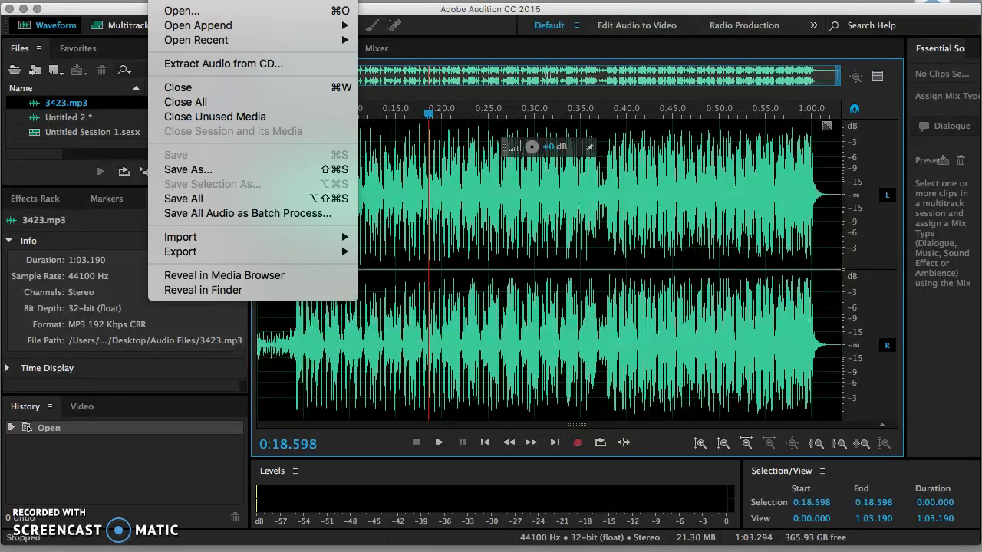
mouse_move(170, 2)
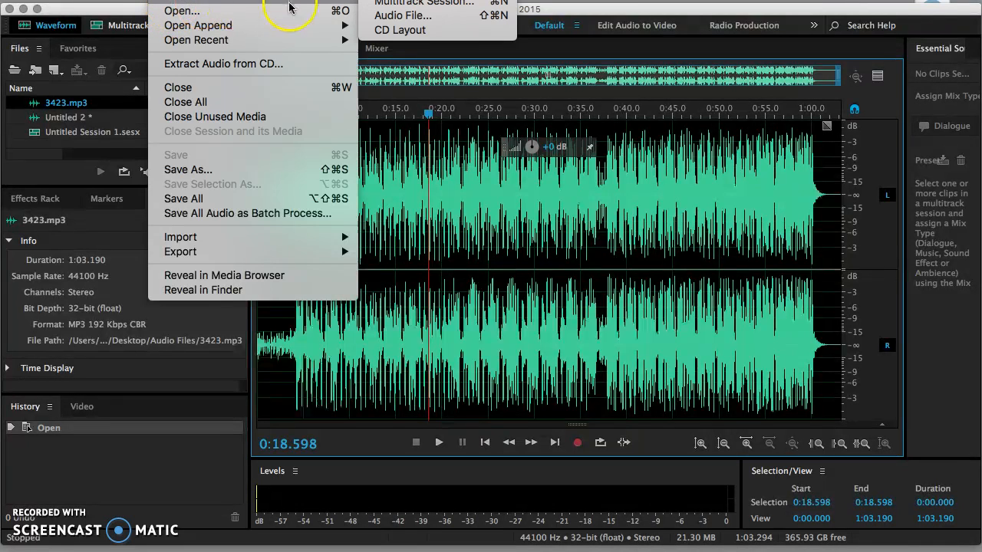
left_click(386, 21)
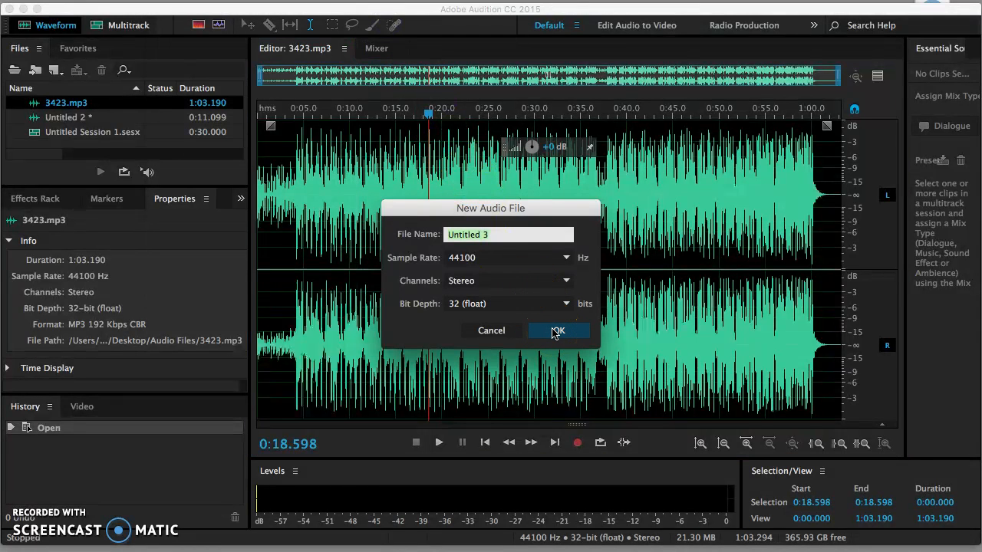
left_click(556, 332)
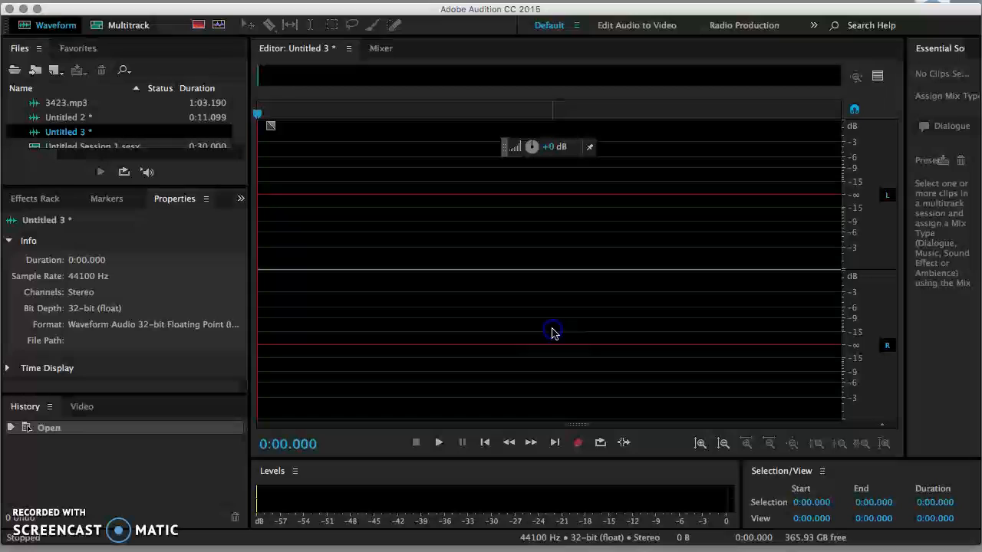
Record about 85 seconds of voice into the new audio file and stop the recording
left_click(578, 444)
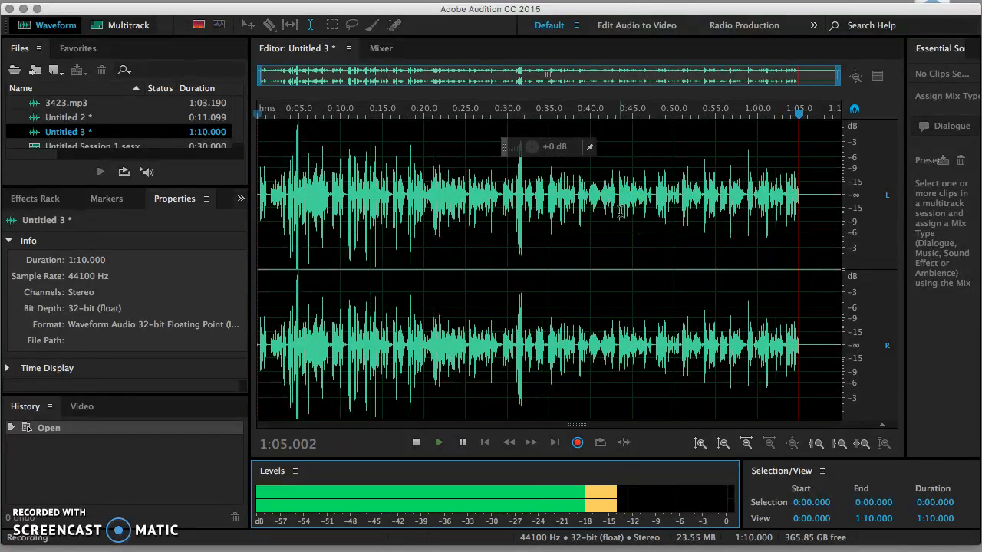
left_click(702, 307)
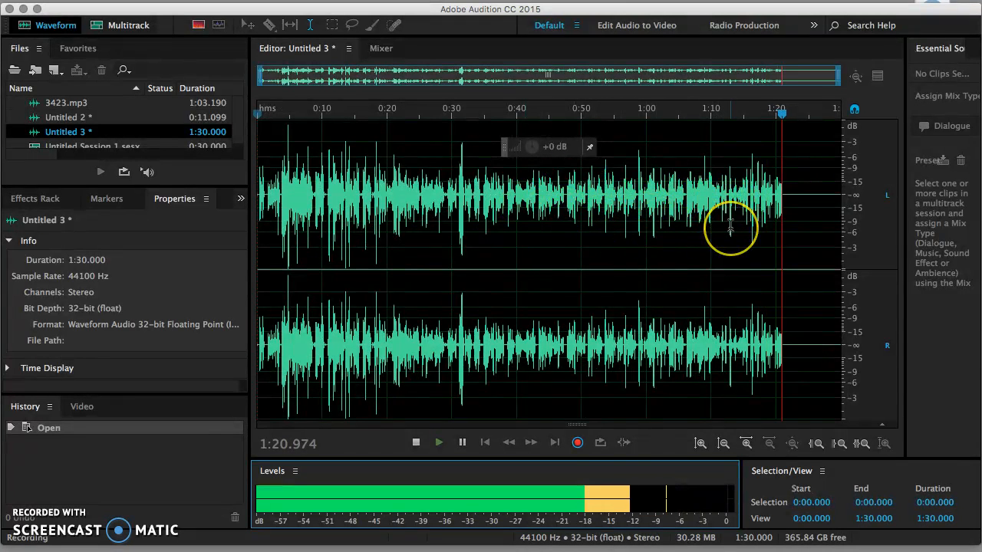
left_click(417, 444)
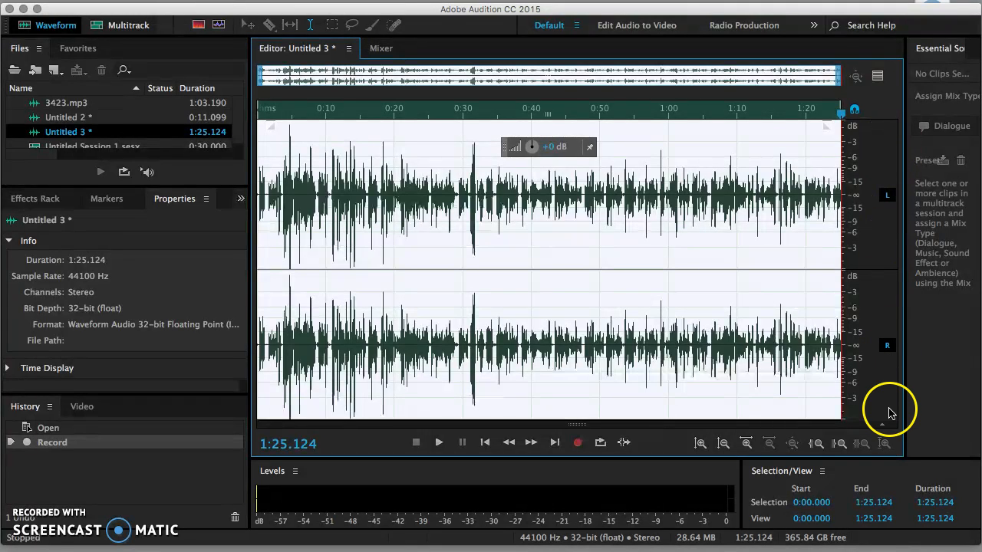
Narrow the waveform overview range to about the first 30 seconds of the recording
left_click(814, 76)
left_click_drag(763, 75, 618, 78)
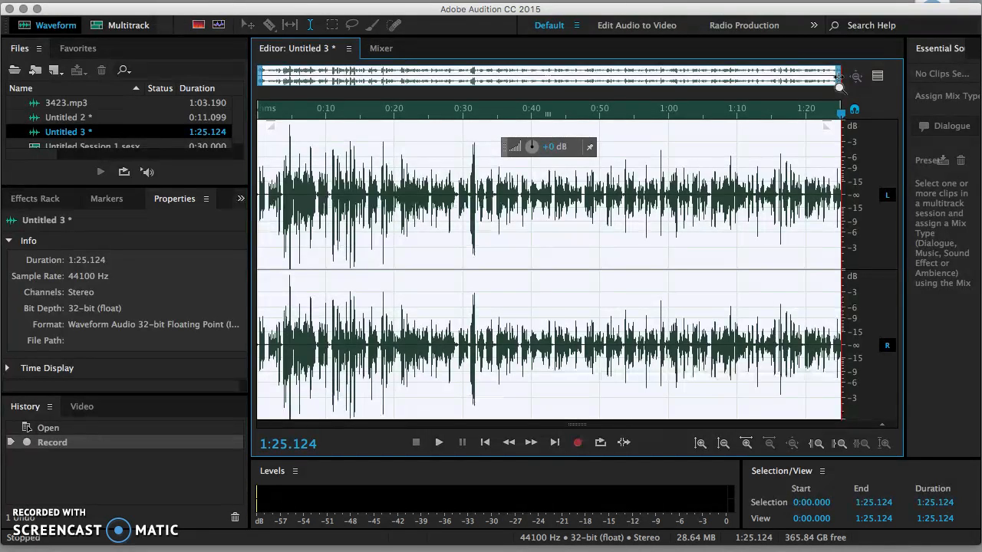
left_click_drag(838, 77, 465, 77)
left_click(427, 77)
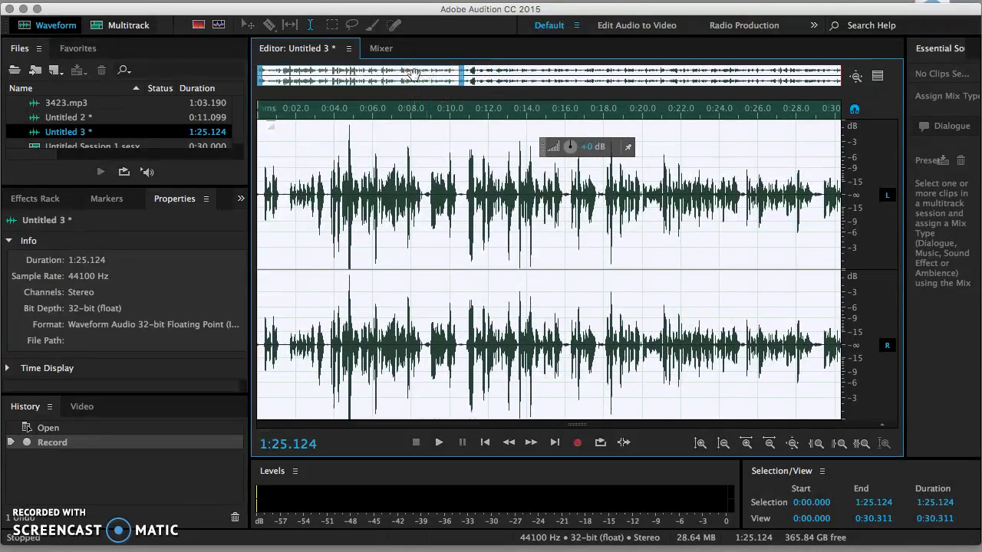
left_click_drag(413, 73, 320, 101)
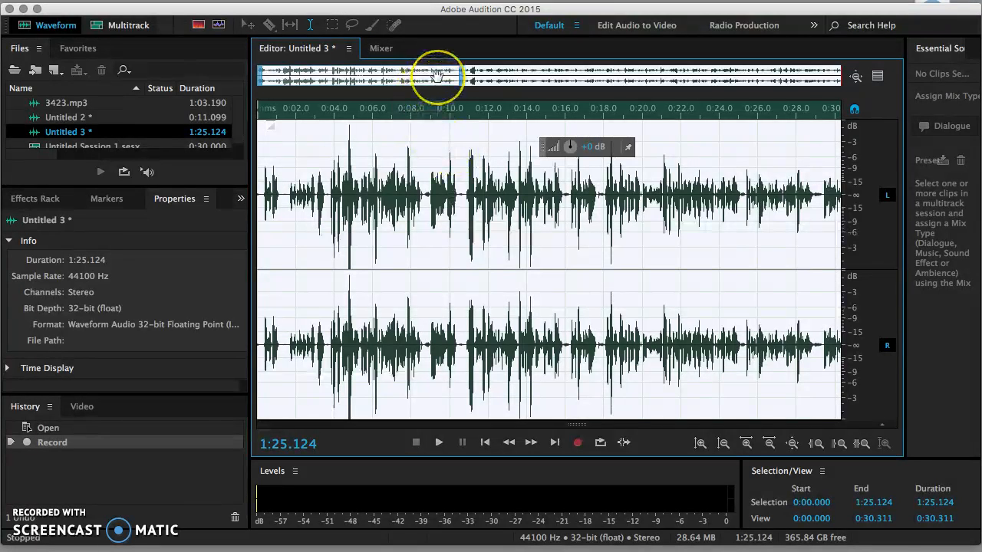
left_click_drag(437, 77, 399, 72)
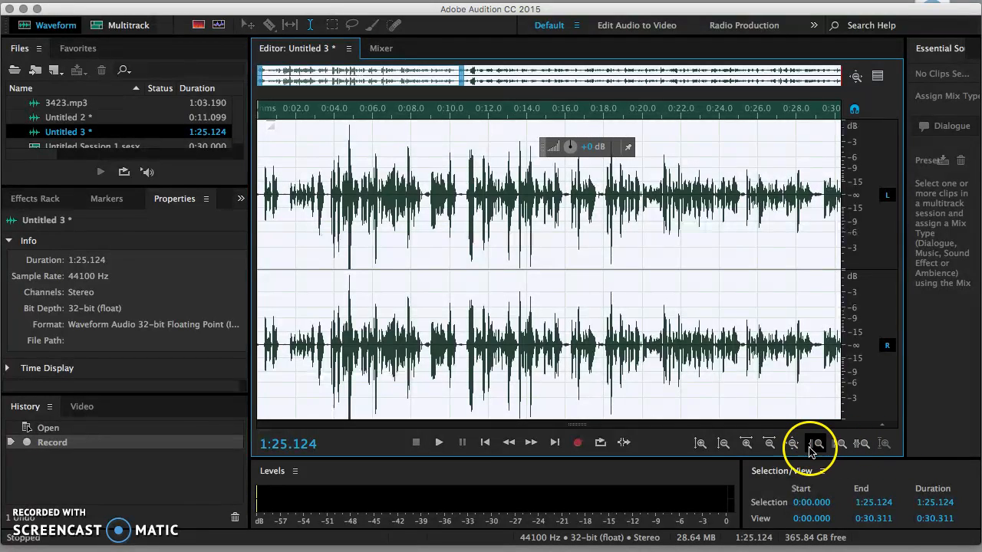
Zoom in on the waveform's amplitude by two levels and zoom back out by two levels
left_click(701, 443)
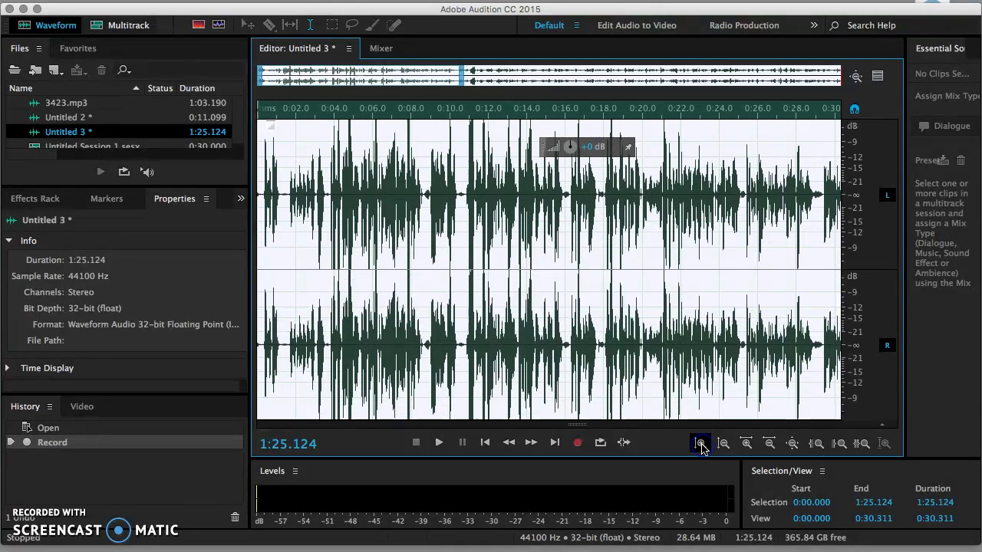
left_click(700, 444)
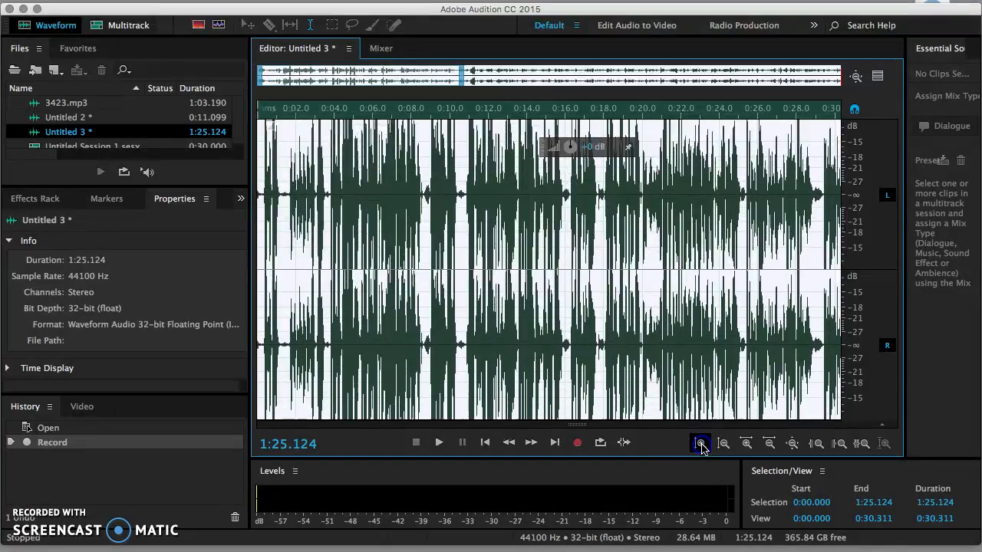
left_click(723, 443)
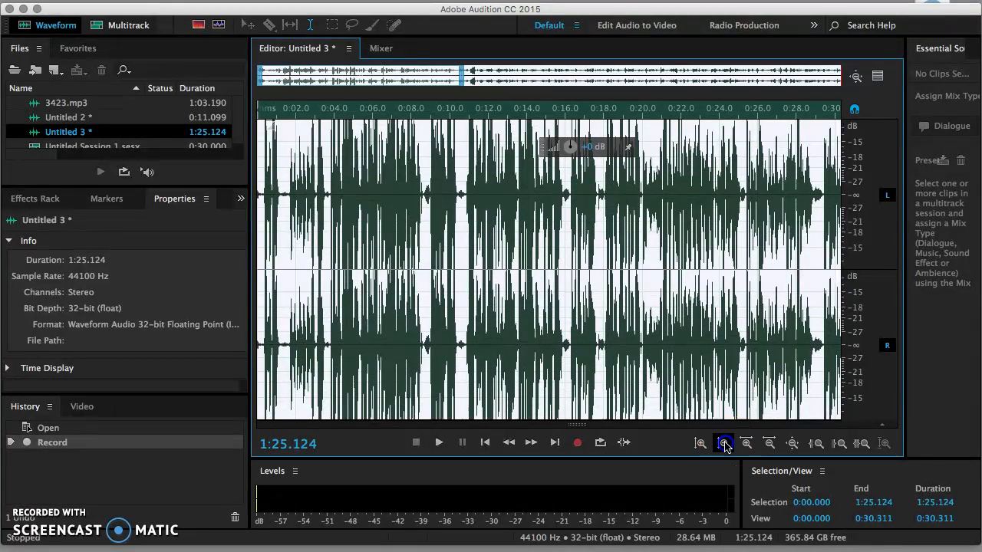
left_click(724, 444)
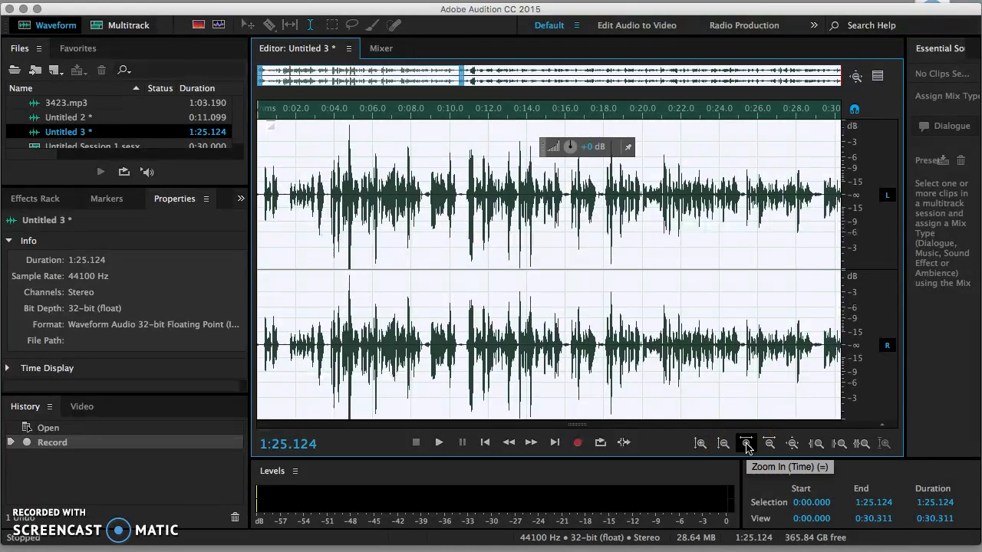
Zoom in on the time axis five levels to view about the first 18.8 seconds
left_click(747, 444)
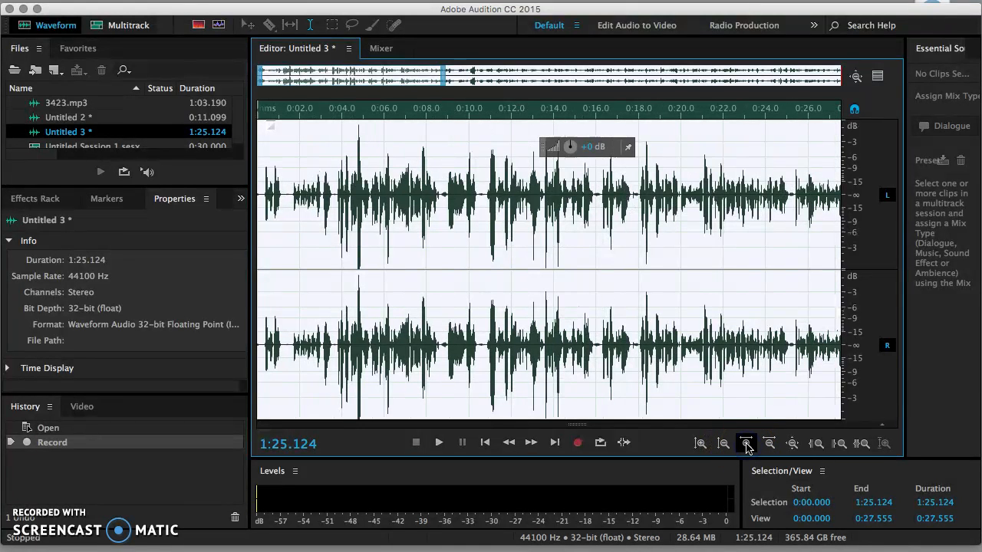
left_click(746, 443)
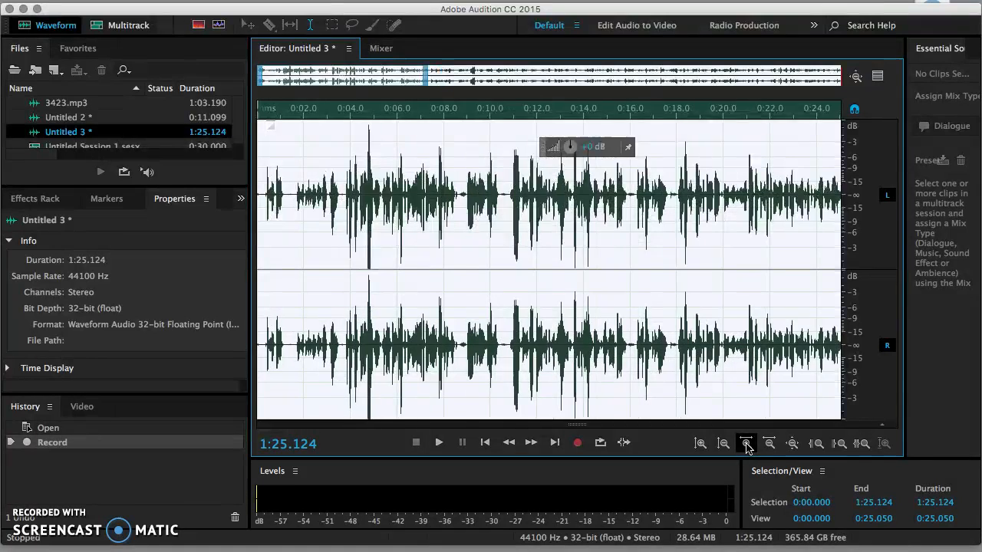
left_click(747, 443)
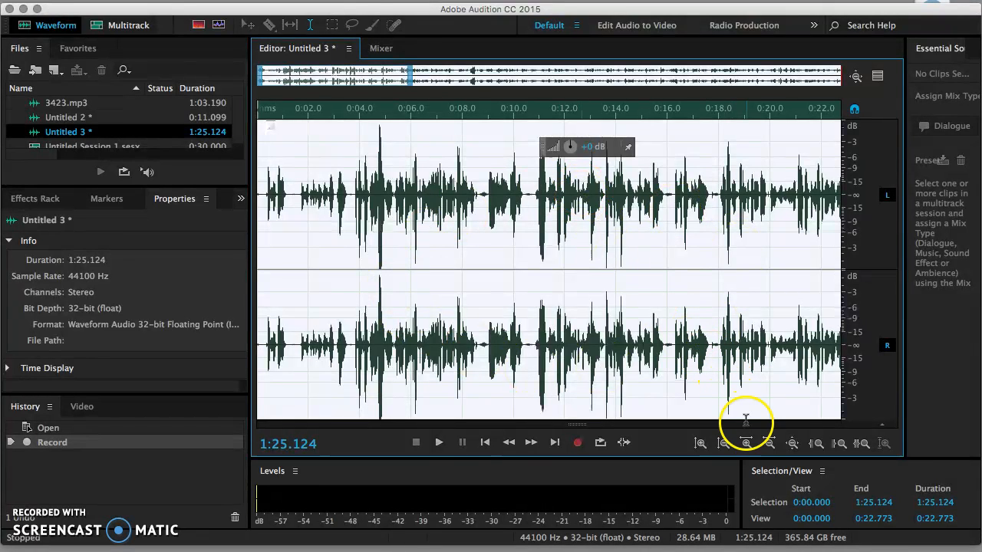
left_click(746, 444)
left_click(747, 443)
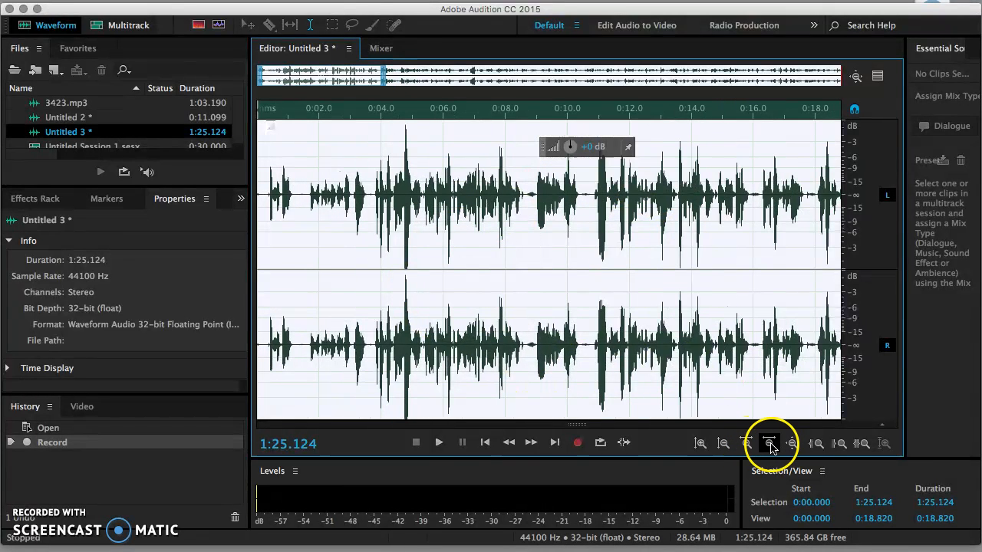
Zoom out on the time axis to about 36.7 seconds and fit the entire recording in the view
left_click(771, 445)
left_click(770, 445)
left_click(771, 445)
left_click(770, 445)
left_click(771, 445)
left_click(771, 445)
left_click(770, 445)
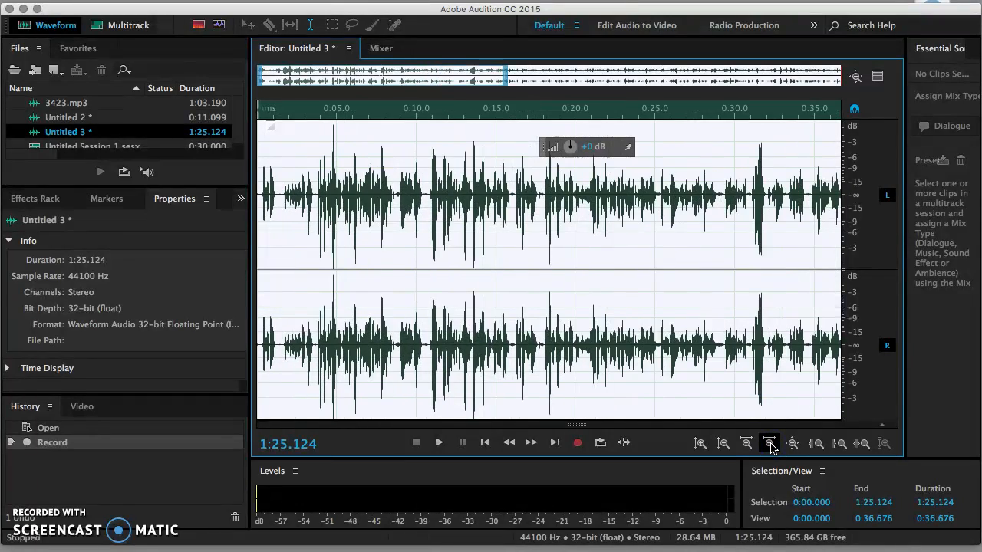
left_click_drag(460, 70, 366, 101)
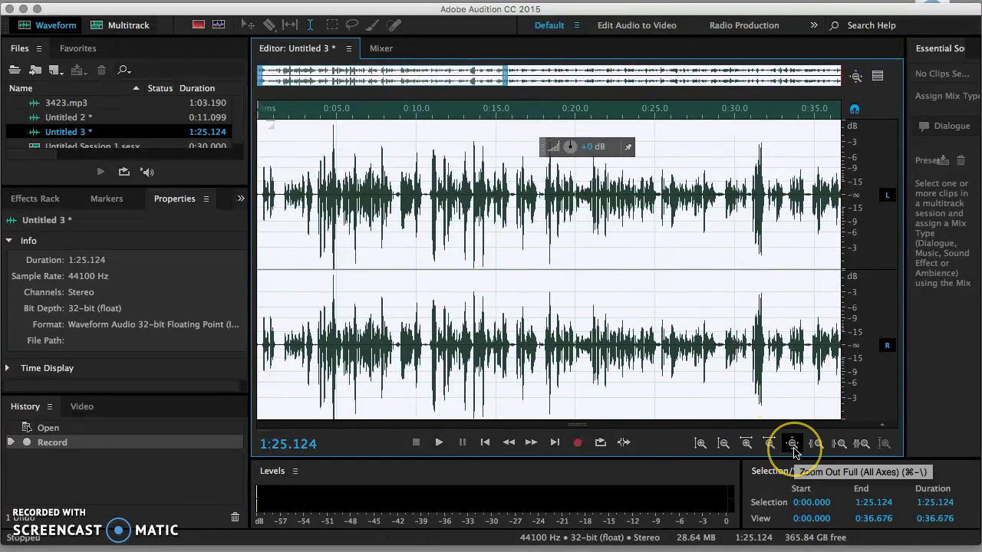
left_click(793, 444)
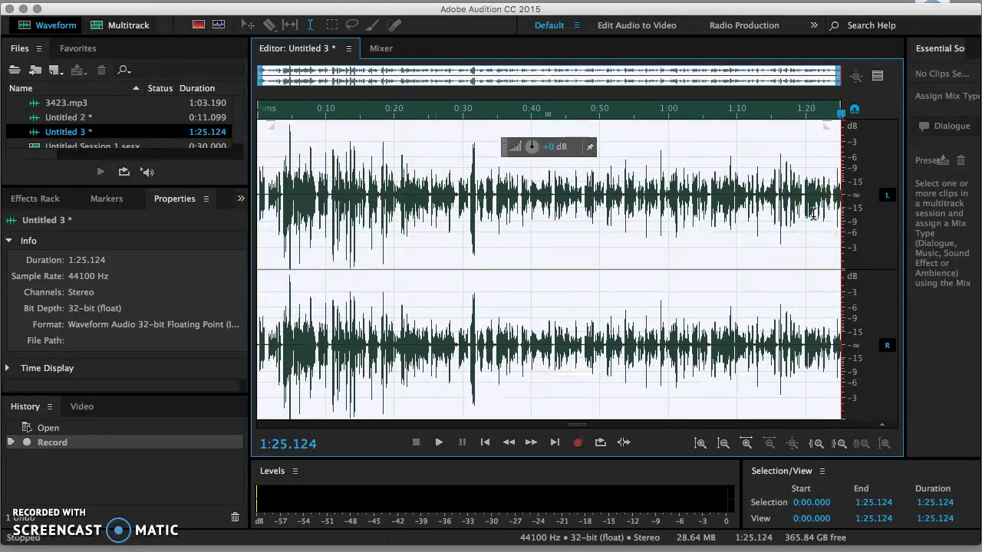
left_click(658, 257)
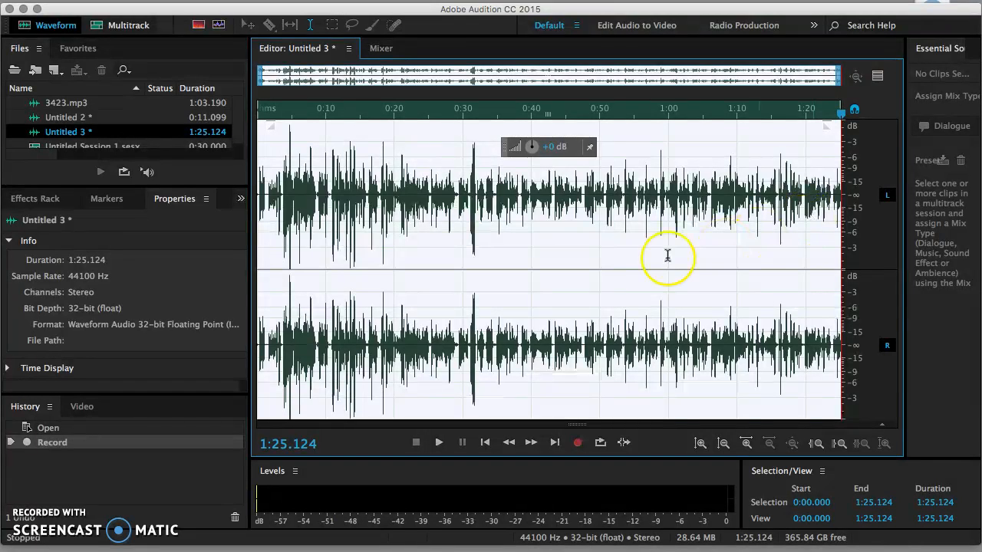
left_click_drag(652, 257, 503, 51)
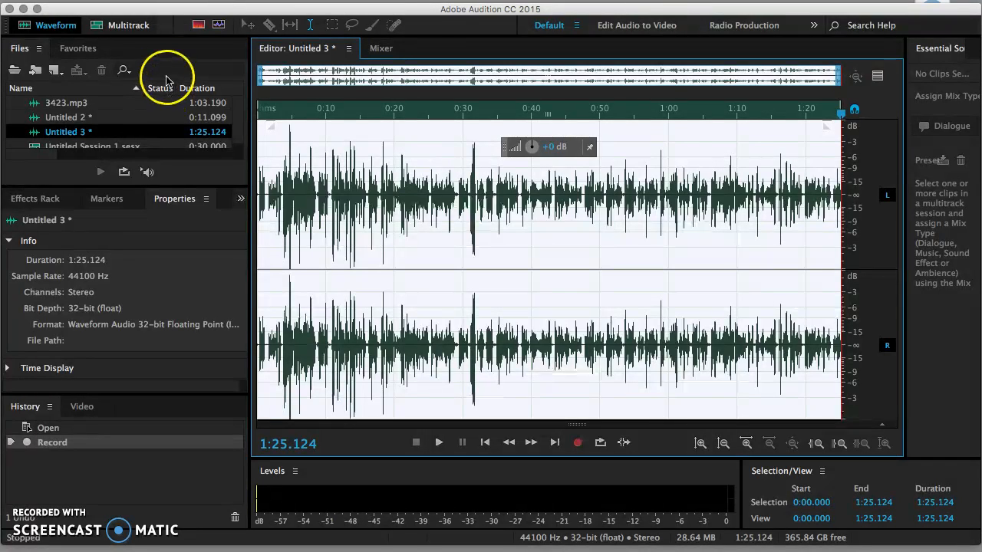
Start saving the recording with MP3 Audio as the format and Test_1 as the file name
left_click(160, 0)
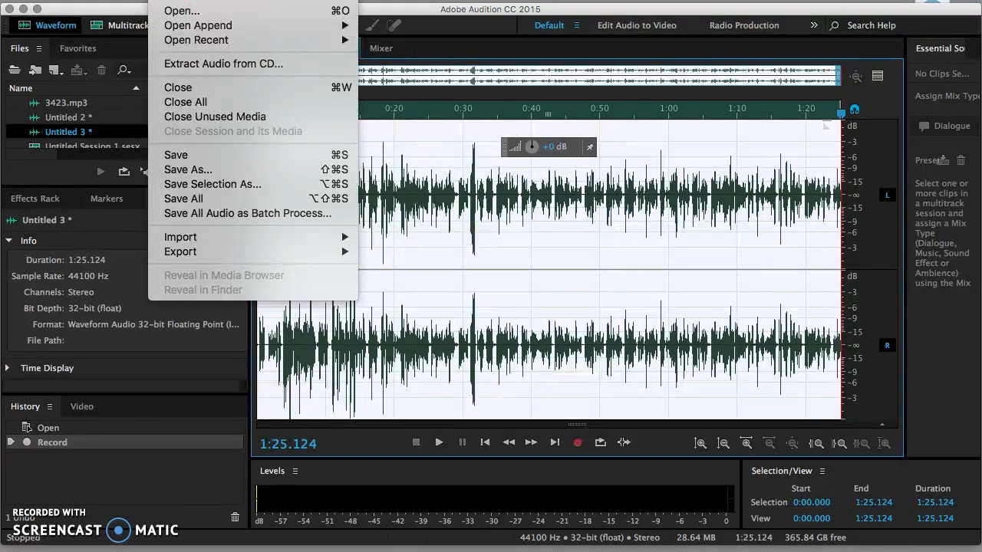
left_click(182, 161)
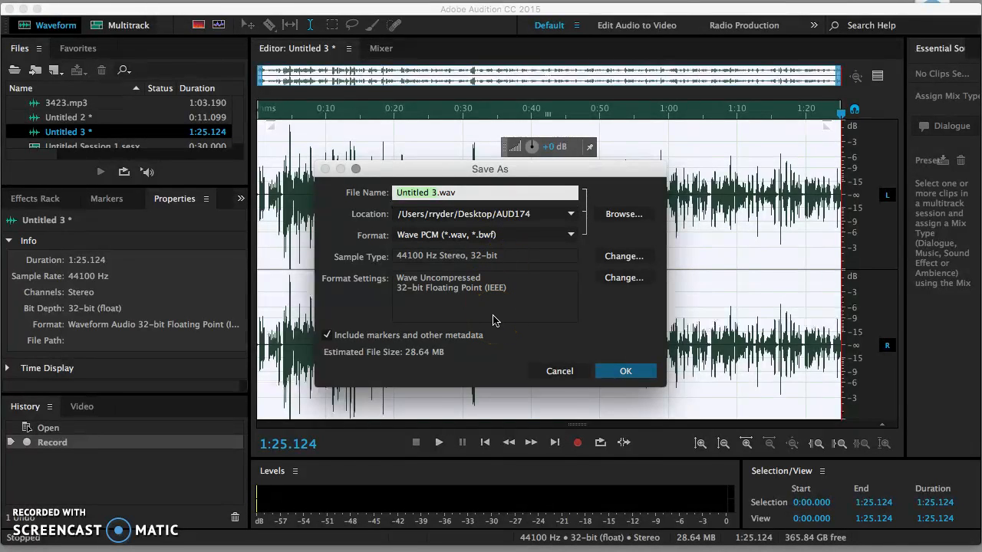
left_click(505, 236)
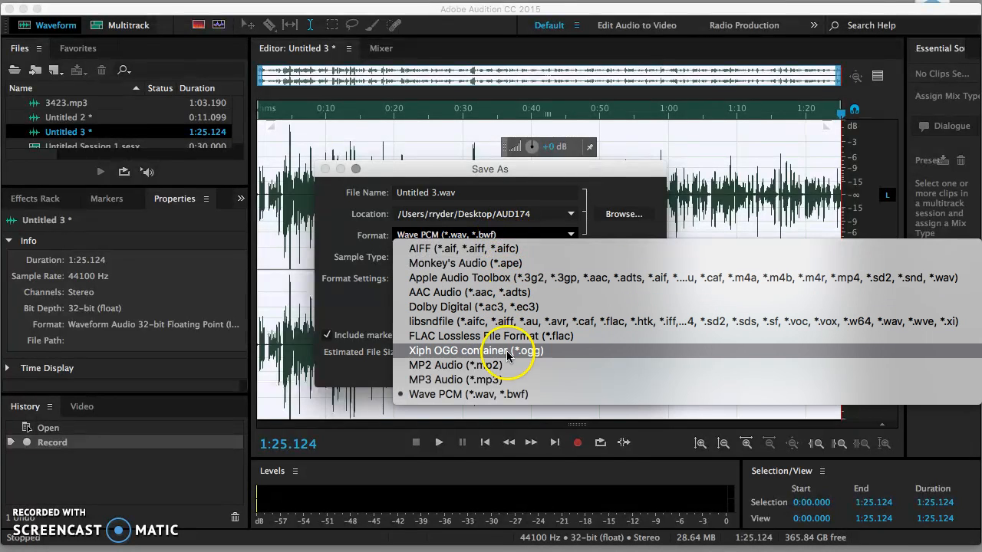
left_click(506, 380)
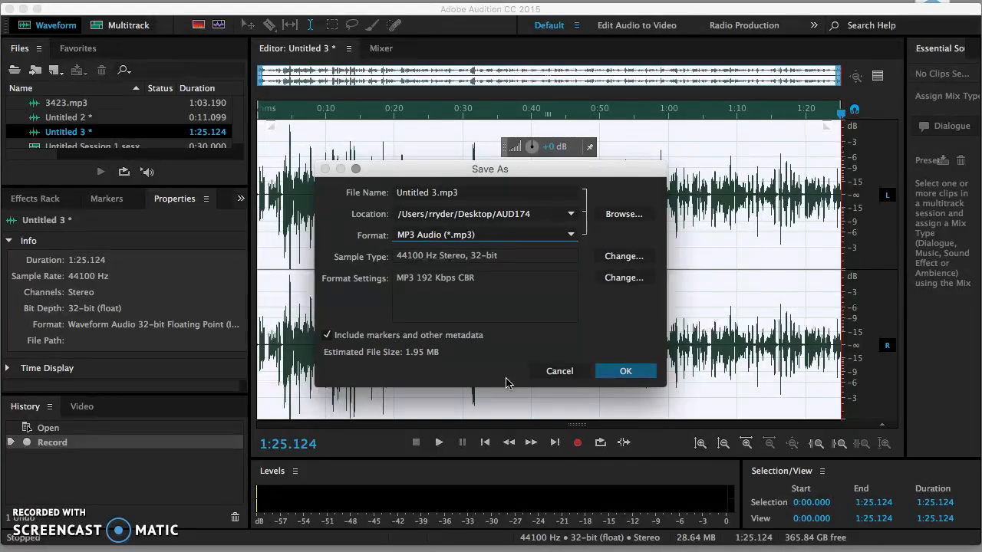
left_click(569, 236)
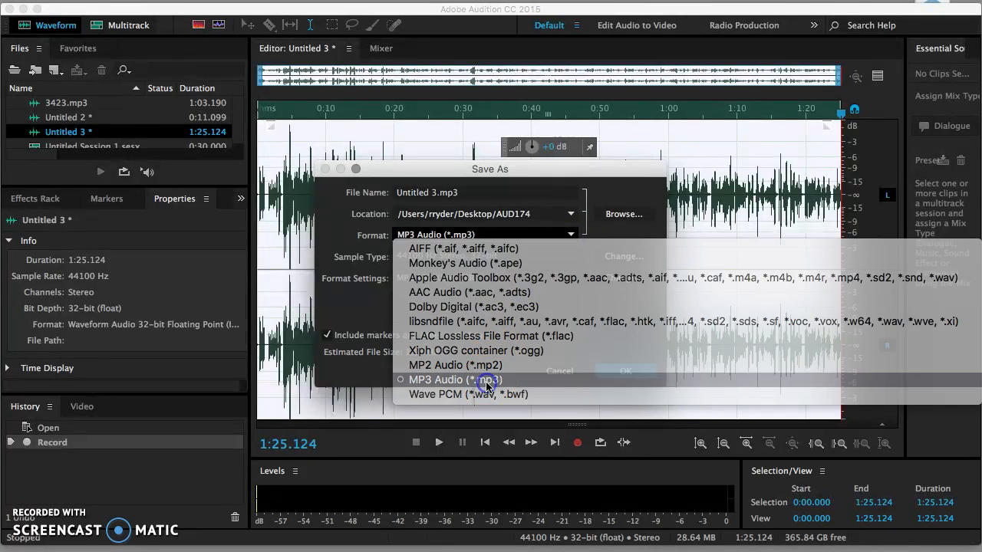
left_click(486, 385)
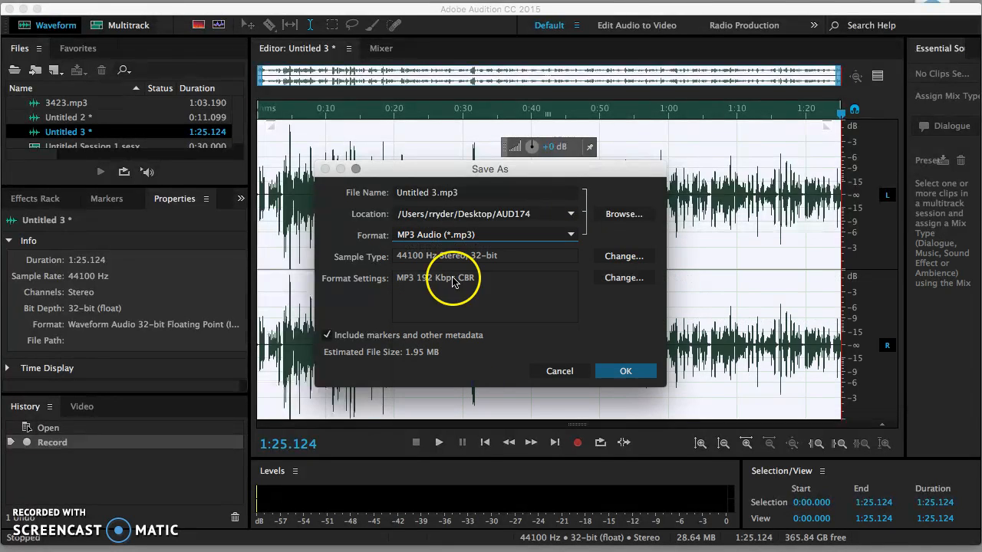
left_click(435, 198)
type("Test_1")
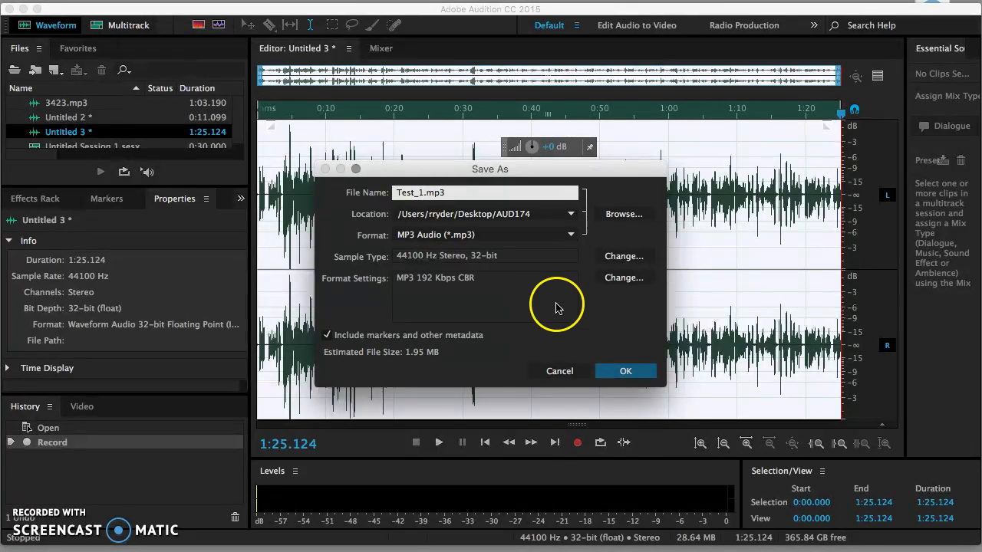
Create a folder named COM110 on the Desktop and save Test_1.mp3 in it
left_click(570, 214)
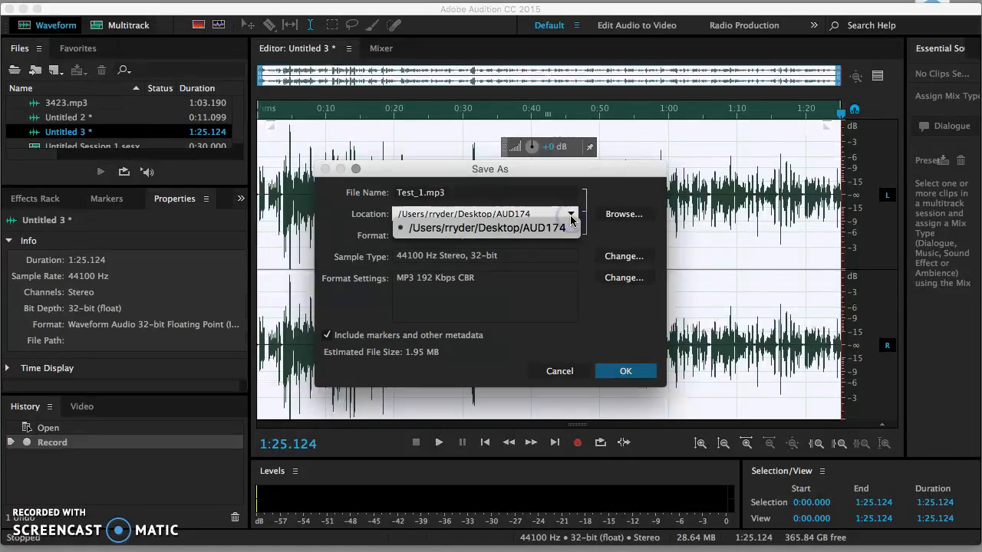
left_click(560, 229)
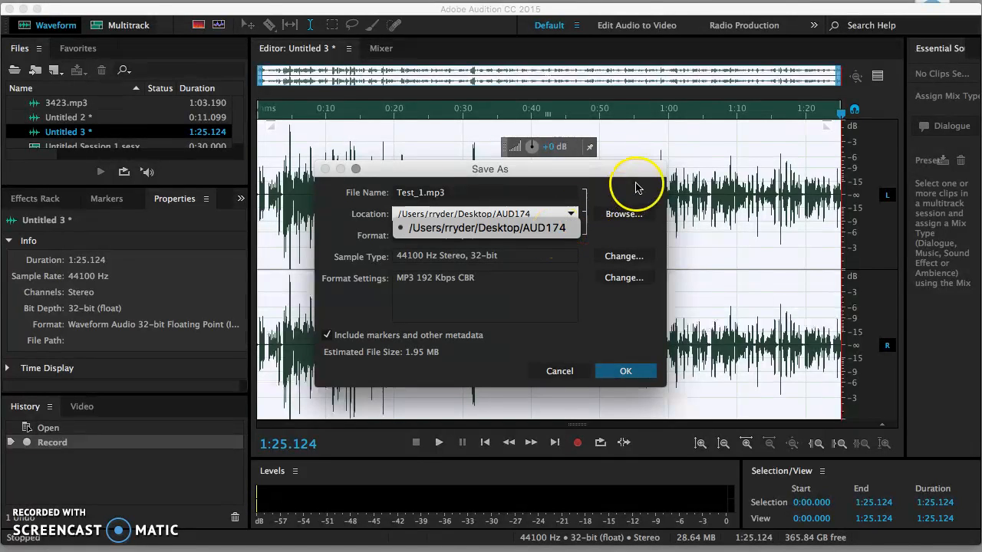
left_click(614, 219)
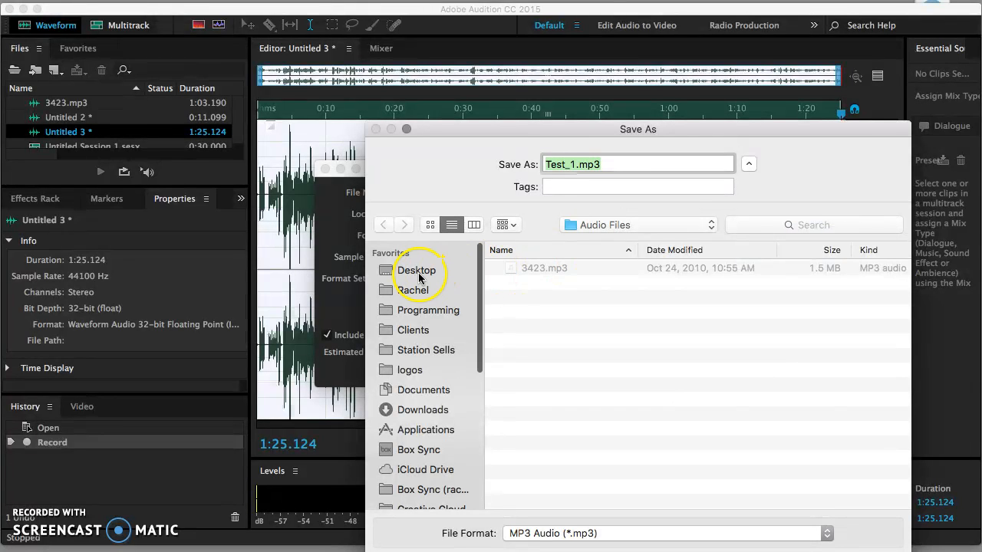
left_click(418, 271)
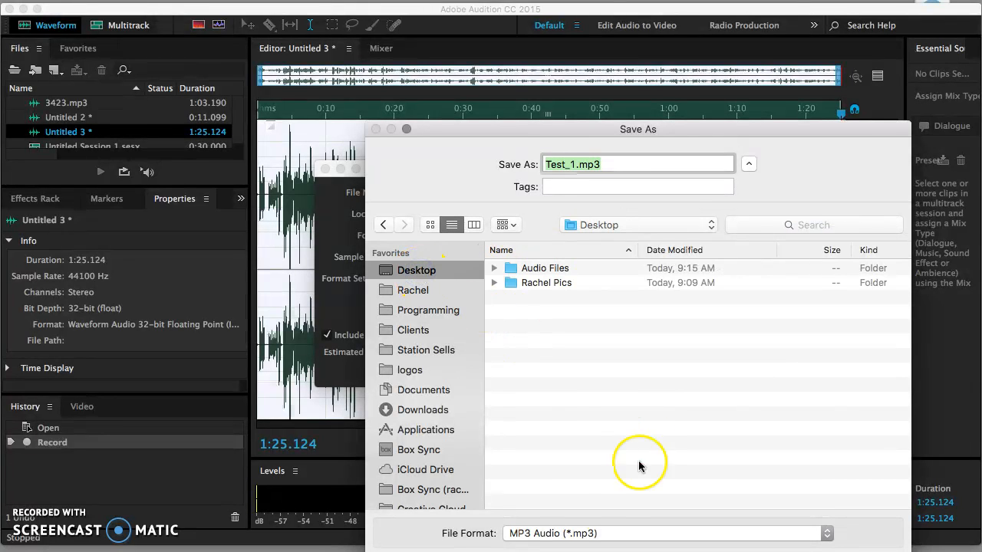
key("super+shift+n")
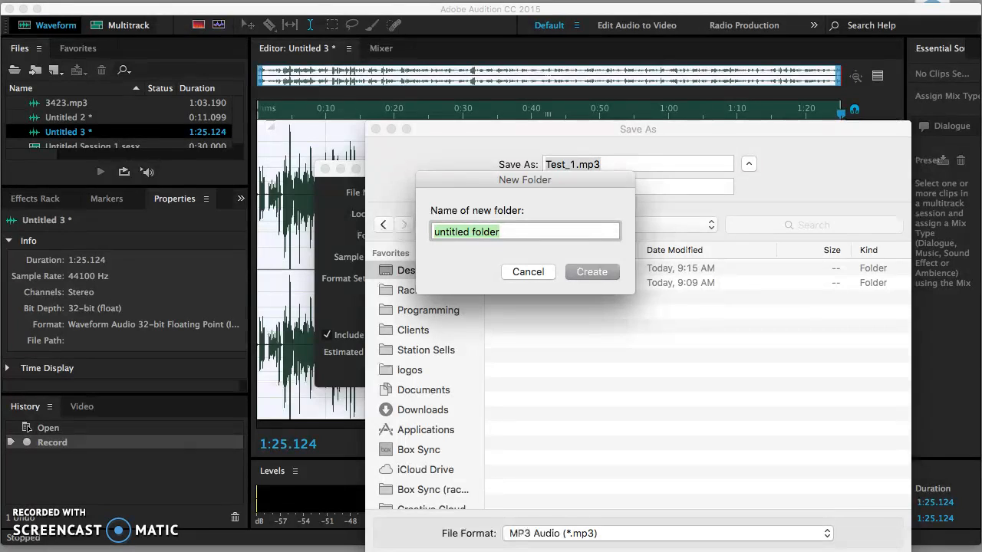
type("COM110")
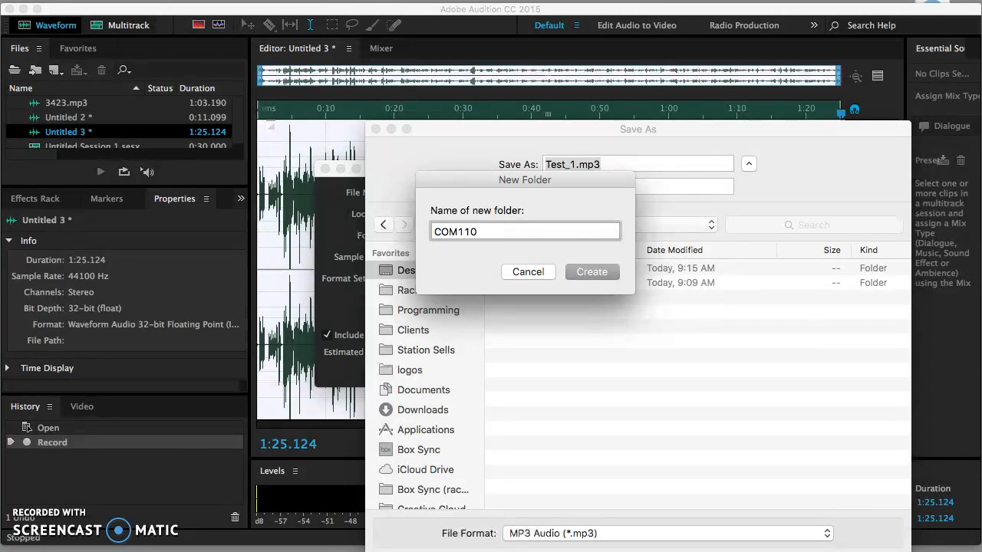
key("Return")
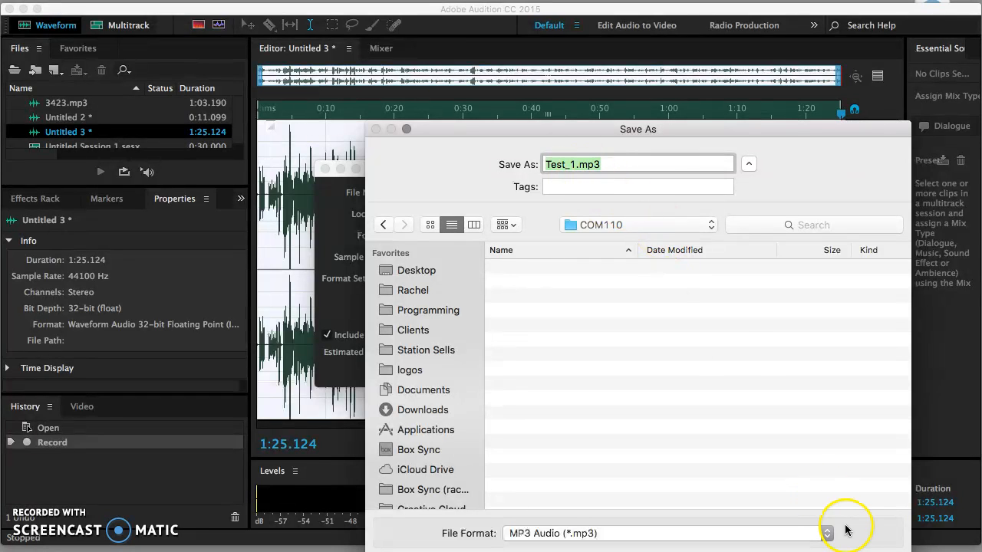
left_click(874, 551)
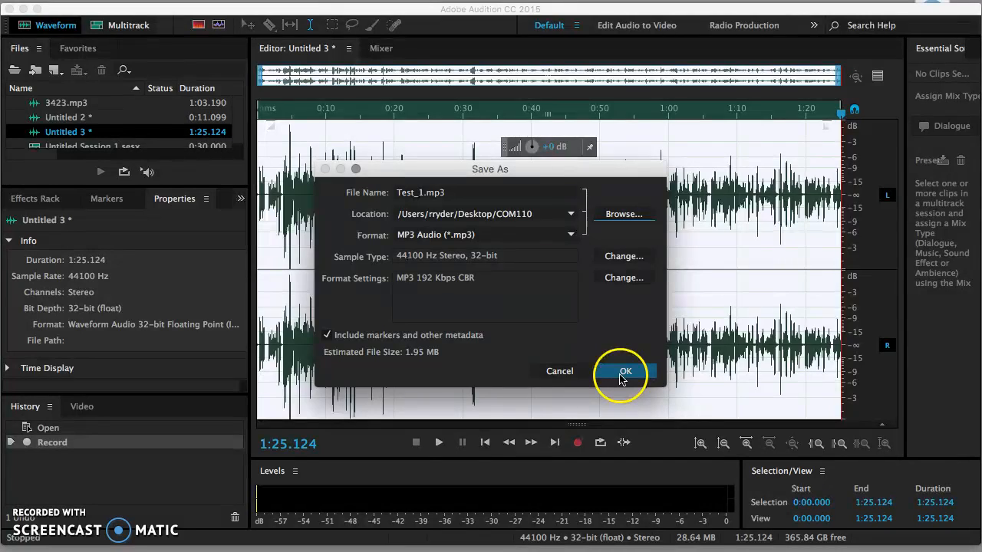
left_click(625, 382)
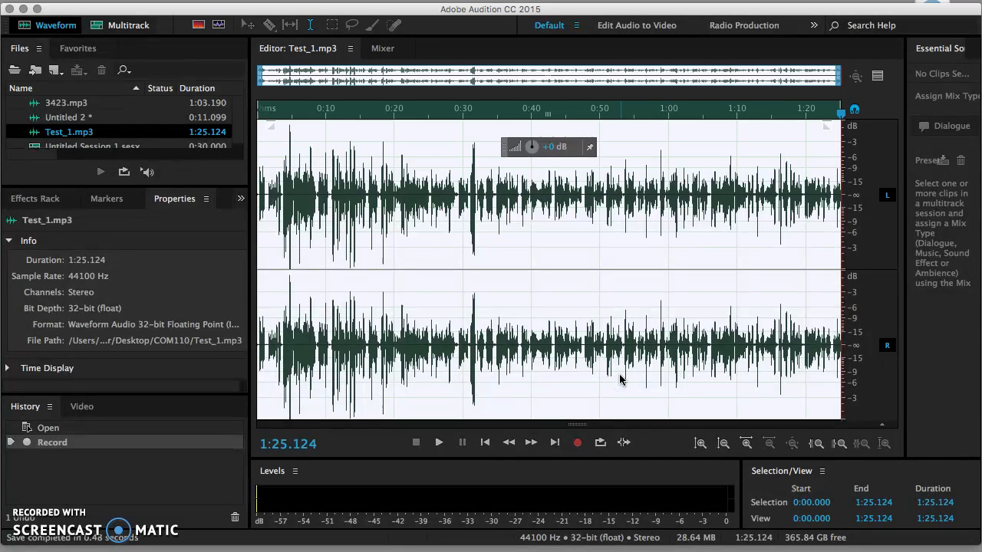